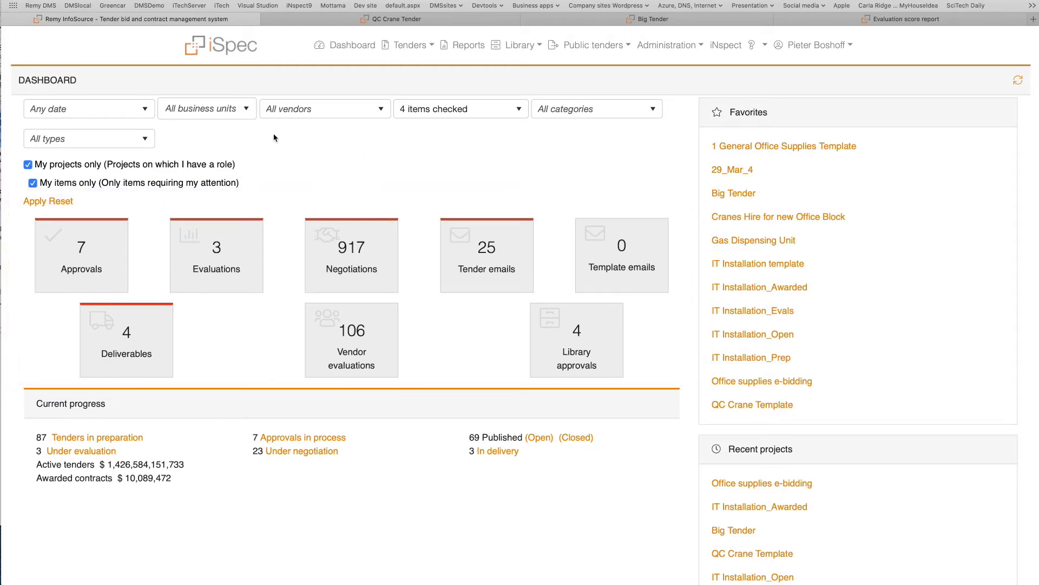
Examine the business unit and vendor filter options on the dashboard without selecting any
click(247, 110)
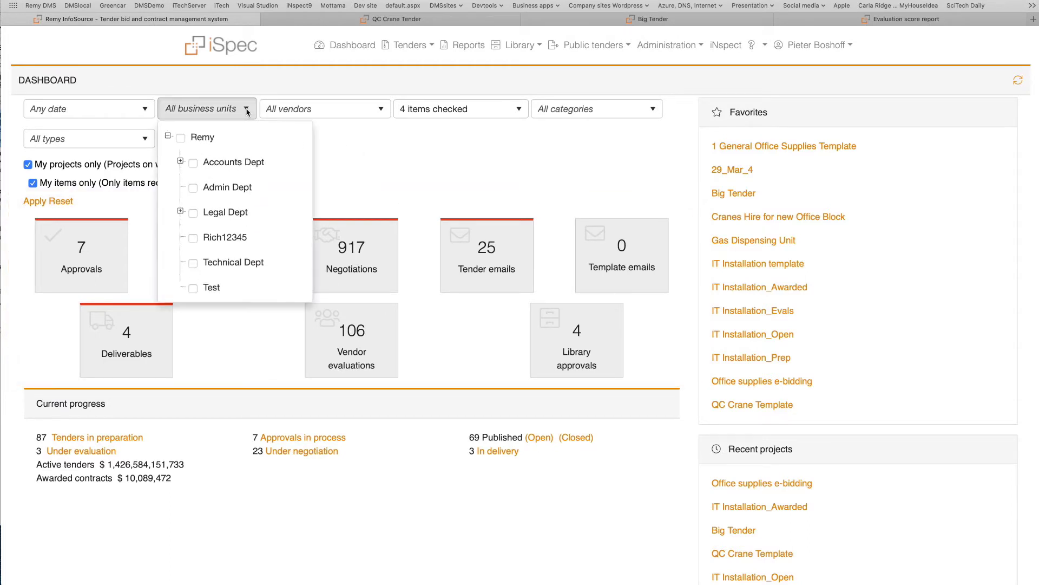
click(370, 115)
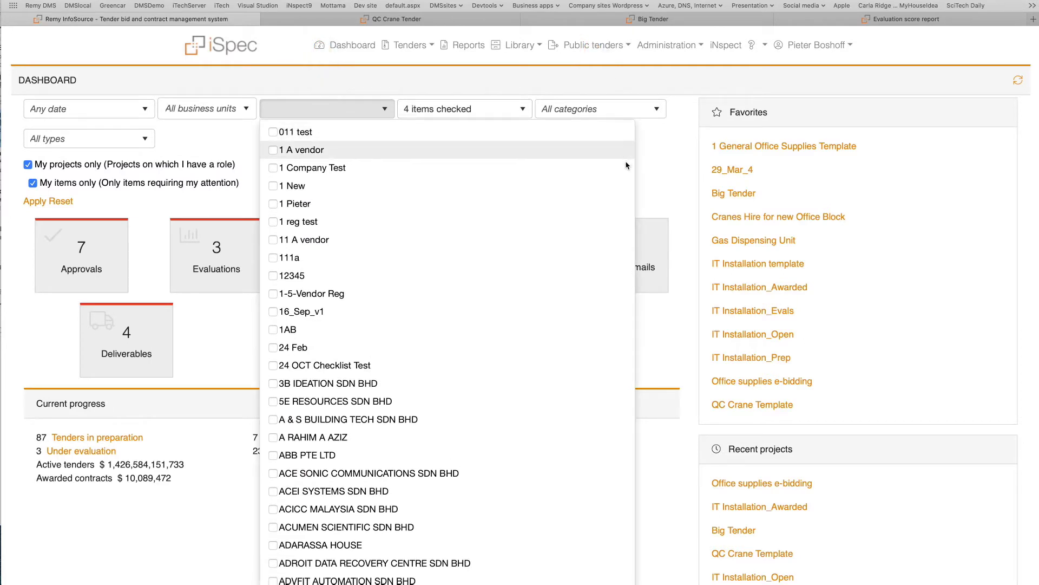
click(666, 187)
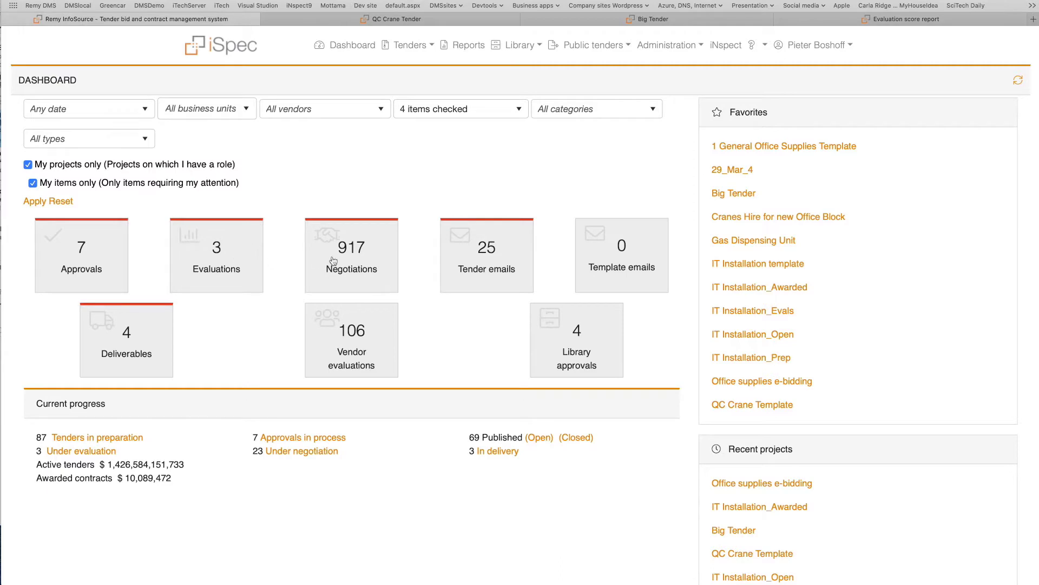
Review the outstanding tender emails and look over the dashboard's favorites and recent projects
click(498, 261)
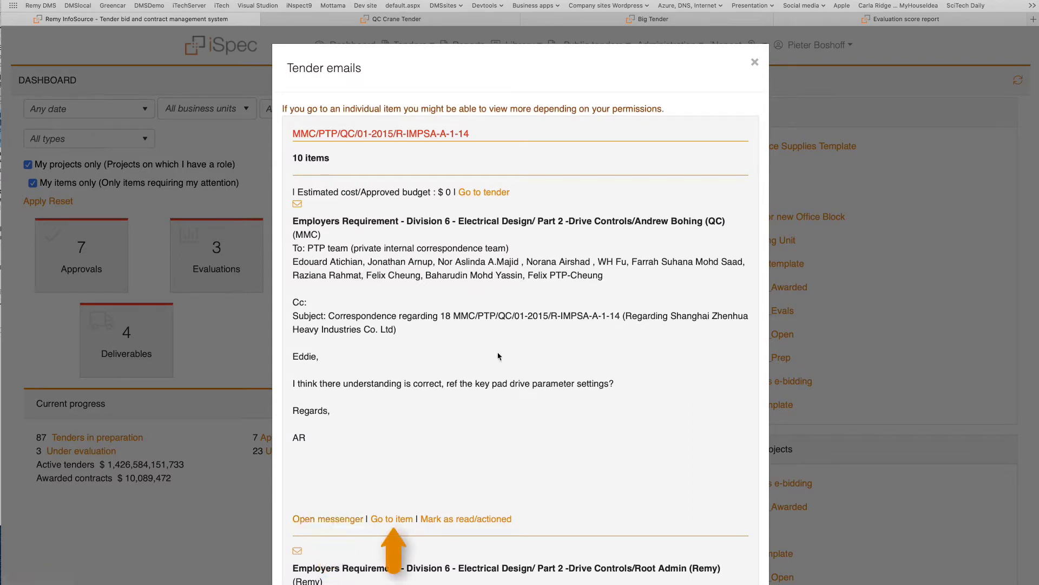
click(755, 62)
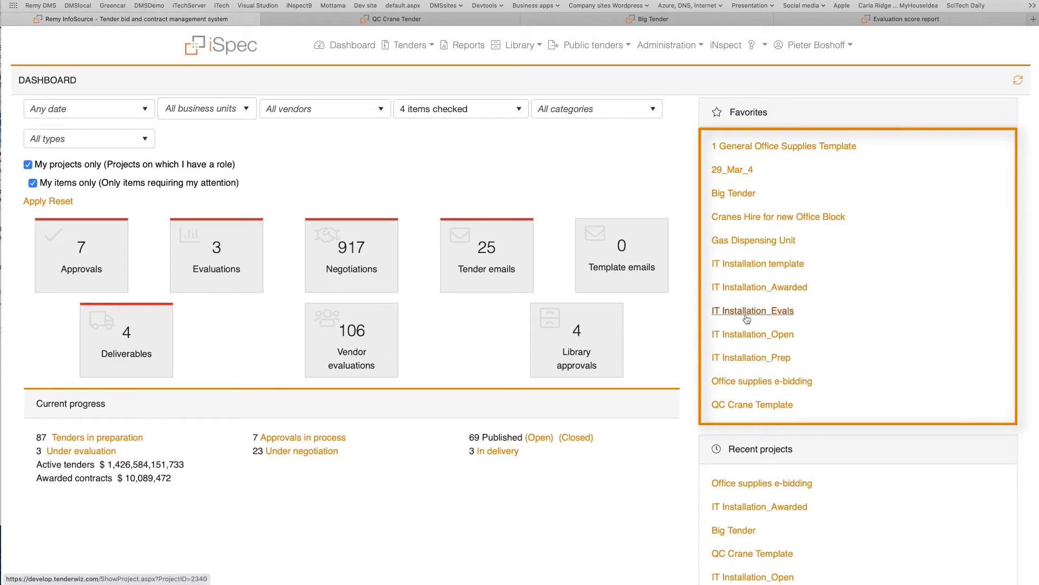
scroll(758, 368, down, 3)
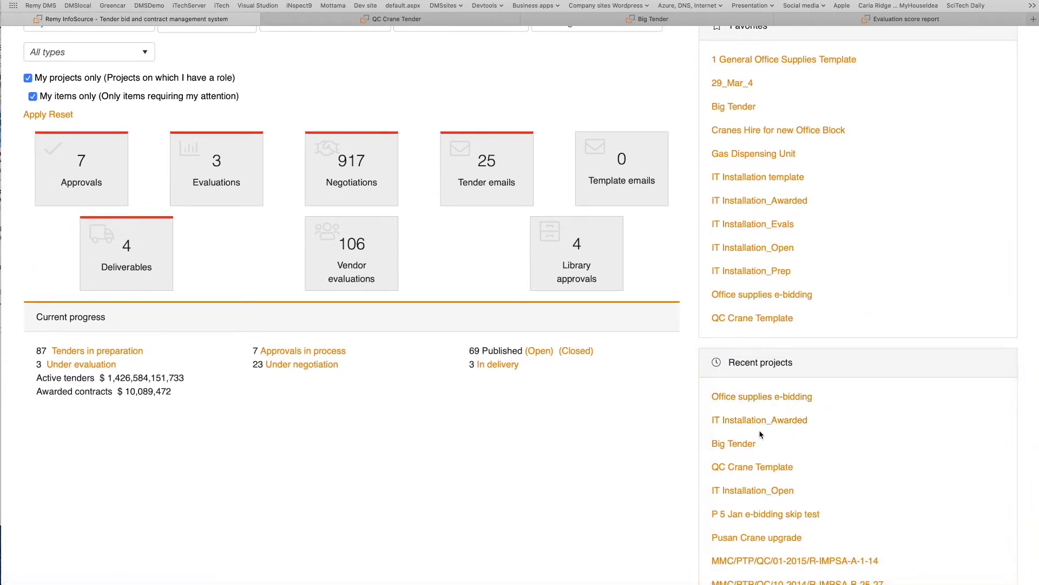
scroll(760, 433, up, 3)
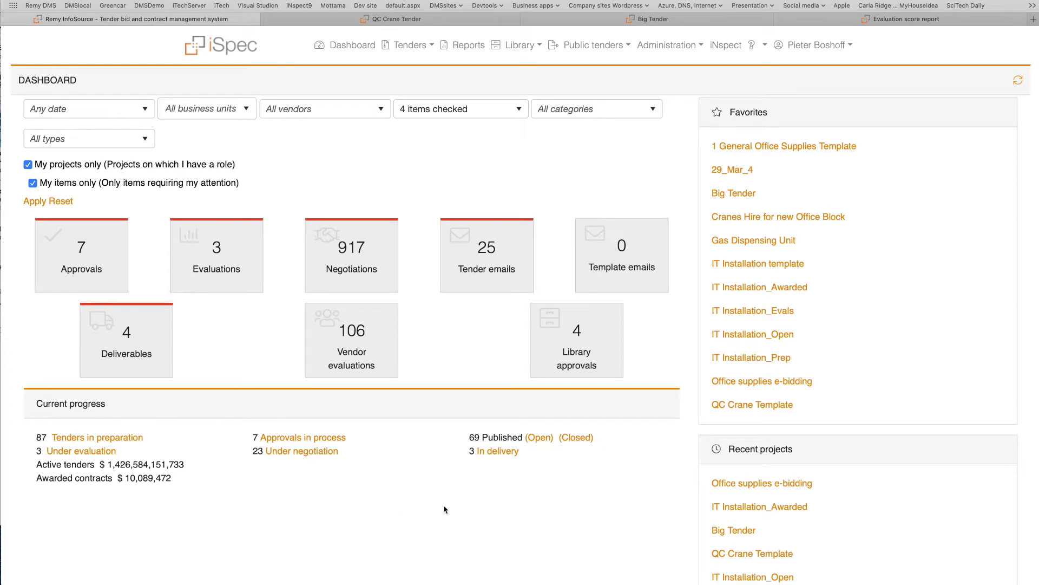
Switch to the QC Crane Template overview and look through its list of tender documents
click(335, 20)
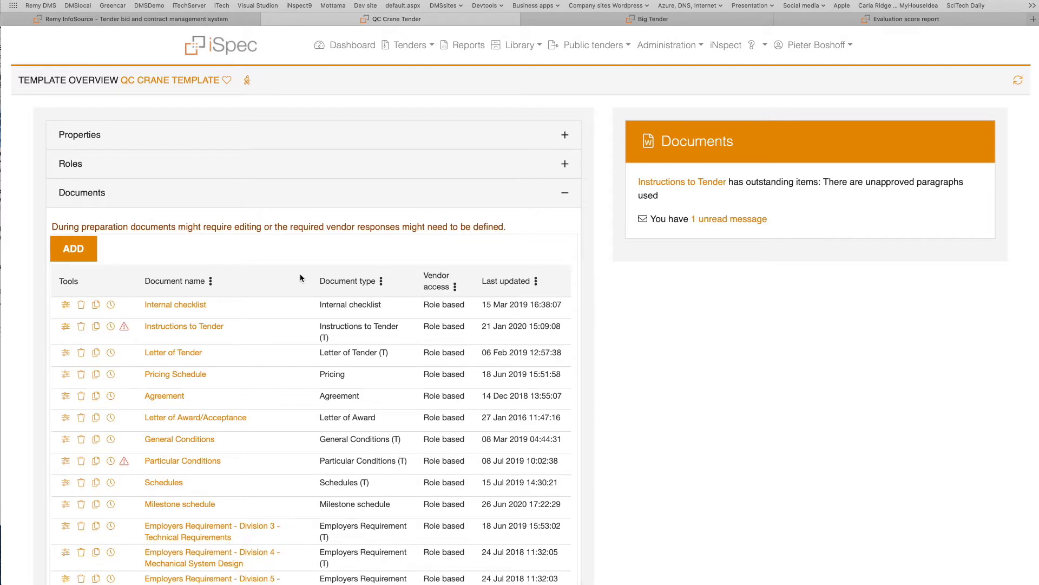
scroll(319, 290, down, 5)
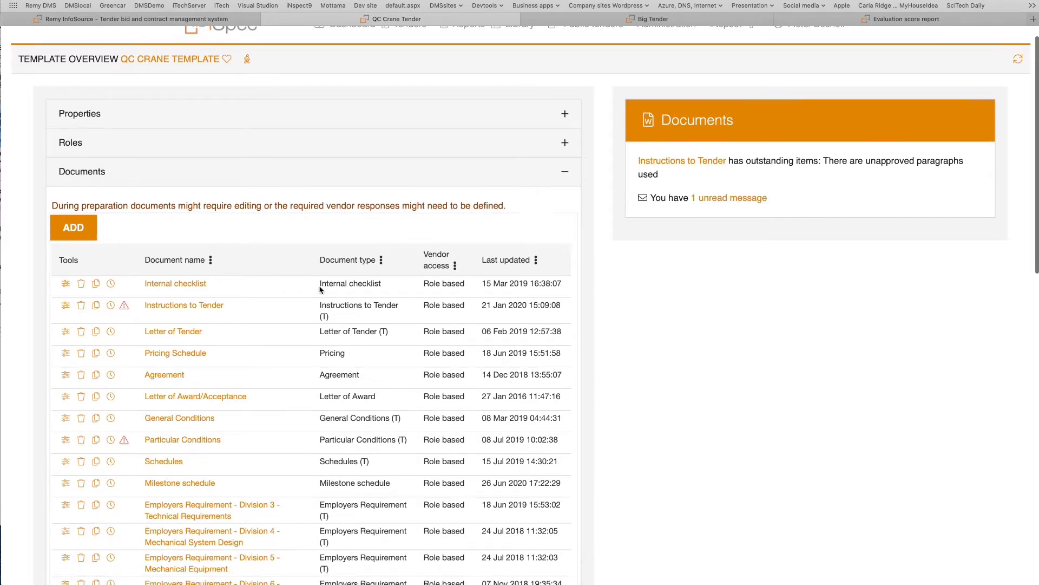
scroll(319, 290, down, 5)
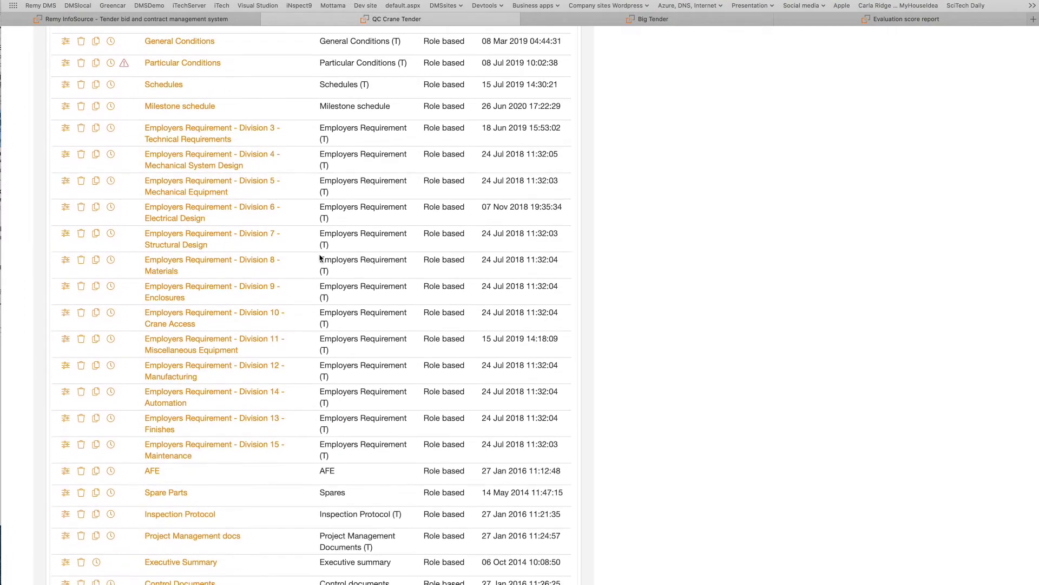
scroll(274, 202, up, 1)
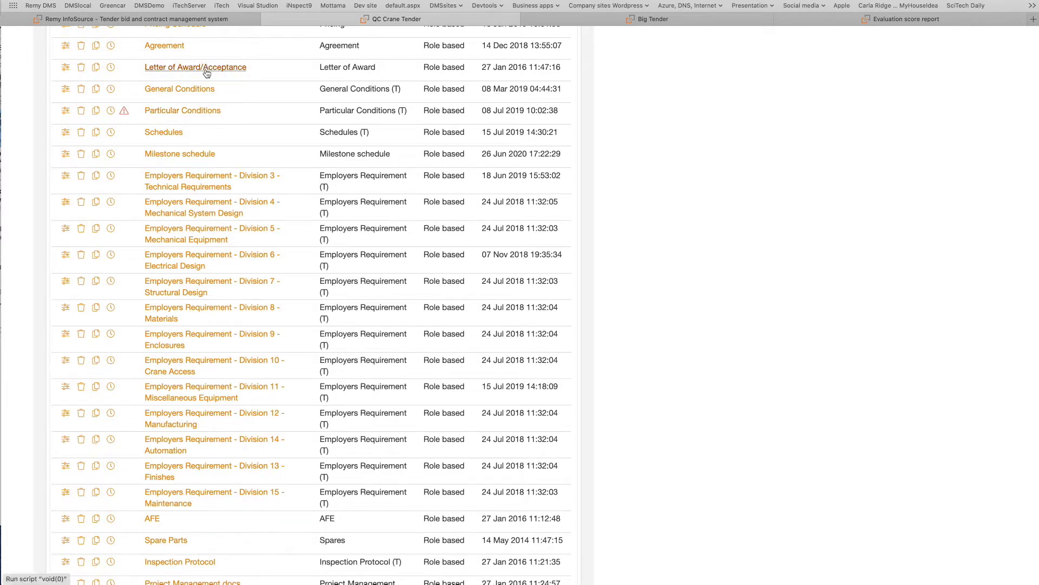
scroll(203, 73, up, 2)
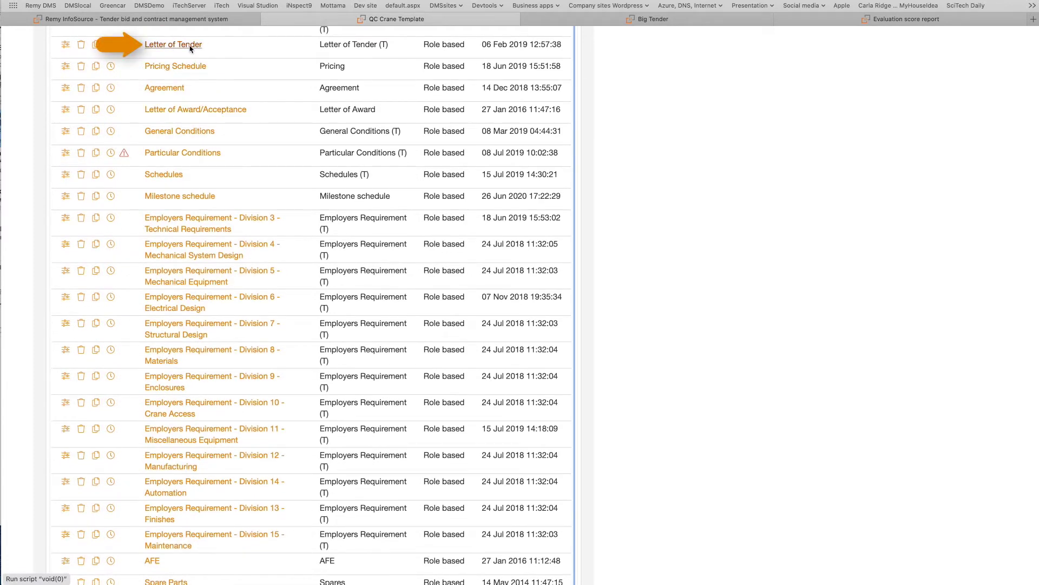
Open the Letter of Tender document and view its Letter of Tender and Appendix to Tender Part One sections
click(190, 47)
click(104, 206)
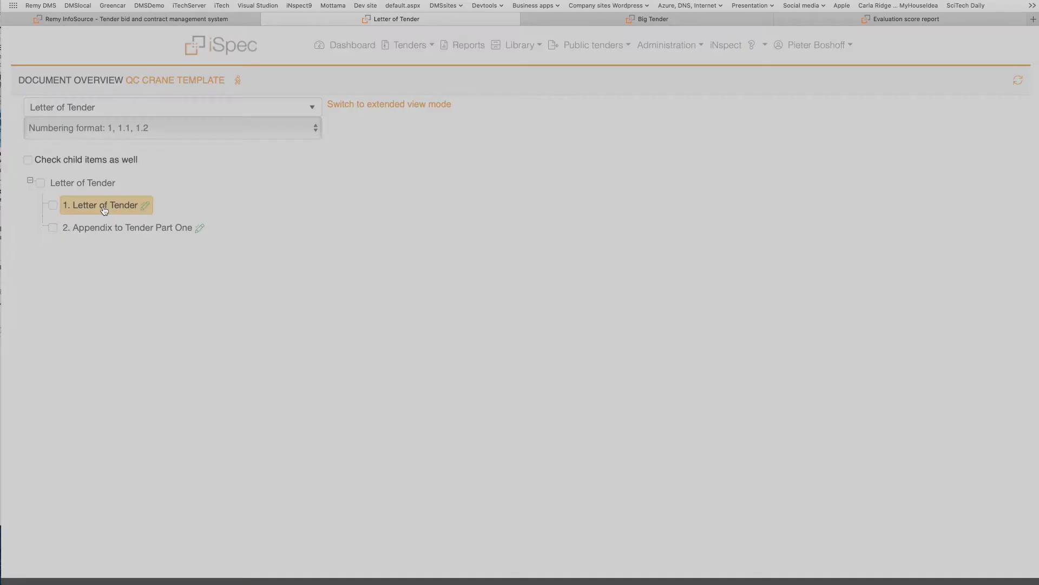
click(125, 228)
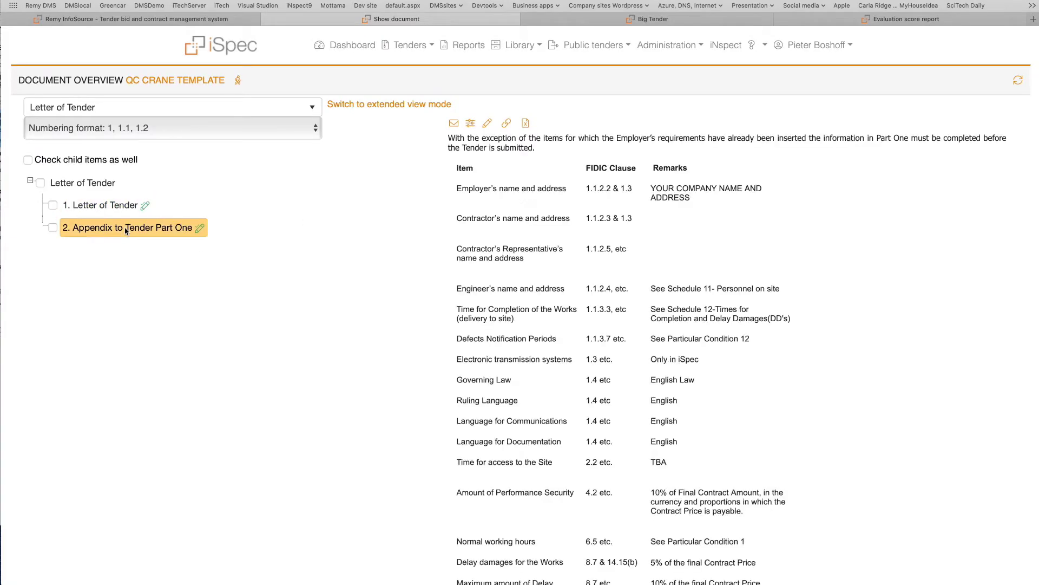
Switch to the Pricing Schedule document and view the Crane item under Tender Submittal Price
click(152, 106)
click(98, 148)
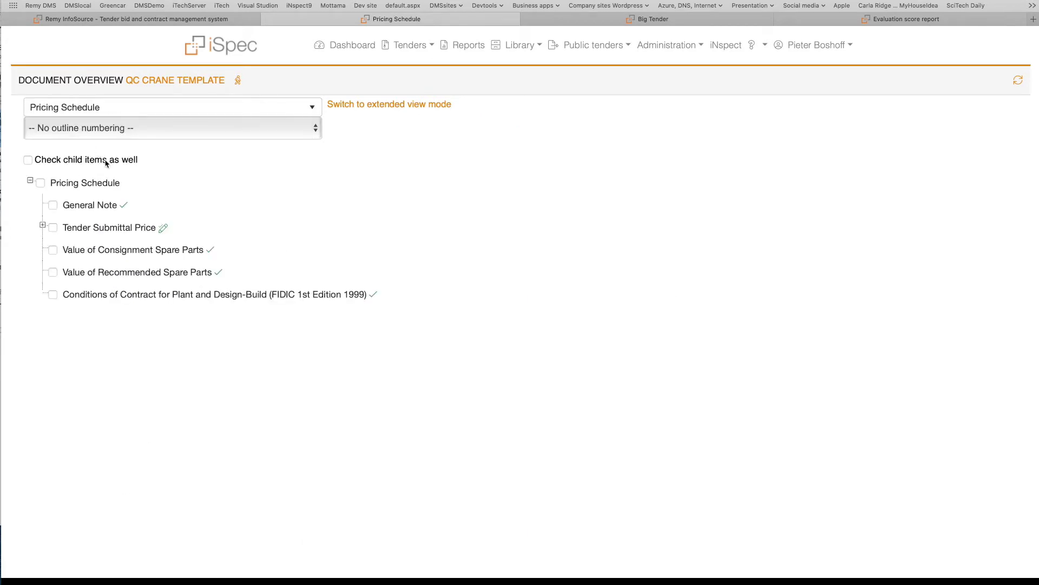
click(42, 225)
click(100, 257)
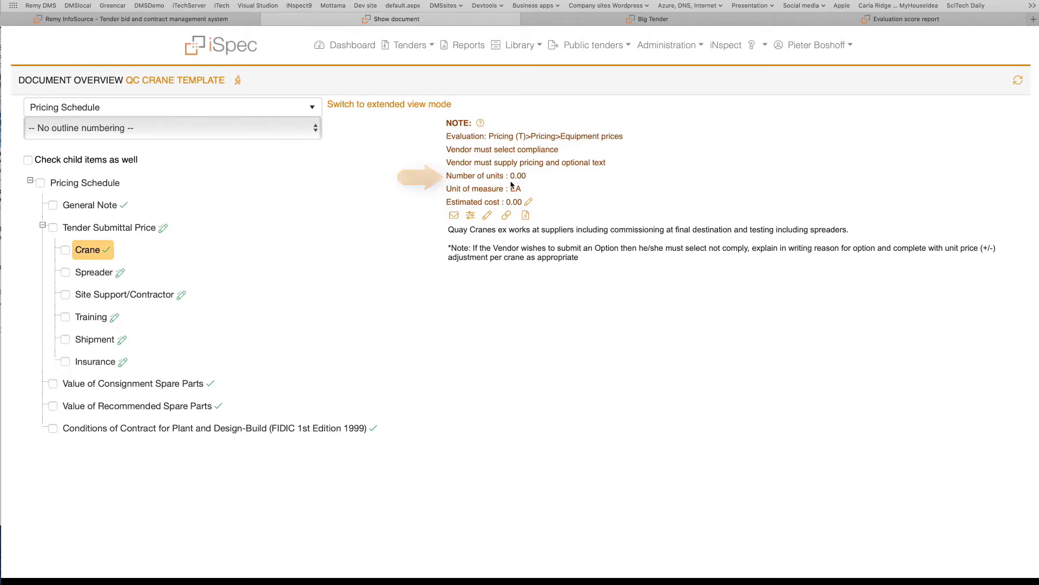
Review the Crane item's vendor response settings for dates, data response, compliance and pricing, leaving them unedited
click(473, 217)
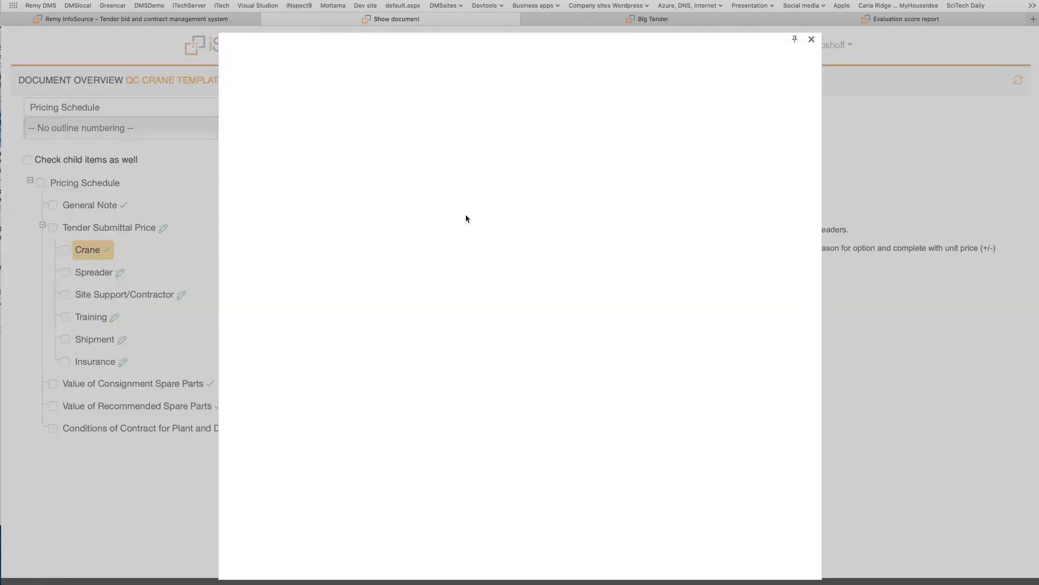
scroll(498, 221, down, 3)
scroll(499, 221, down, 2)
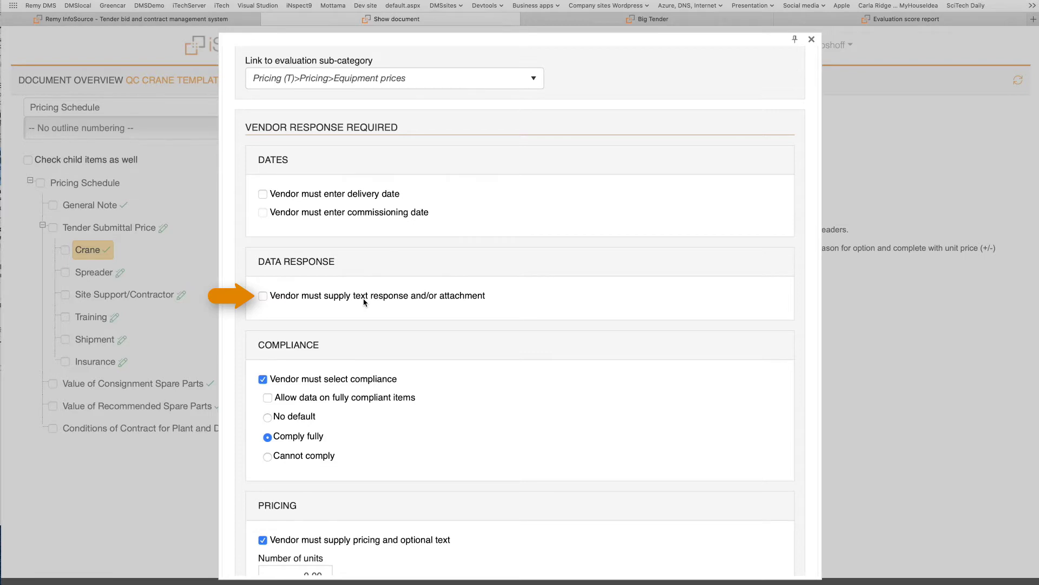
scroll(364, 301, down, 5)
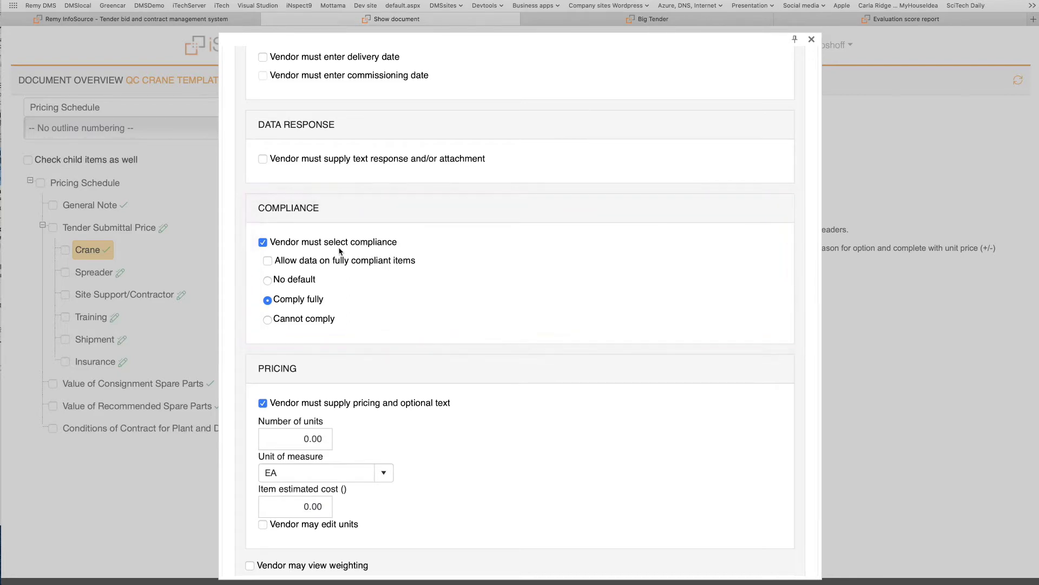
scroll(348, 420, down, 3)
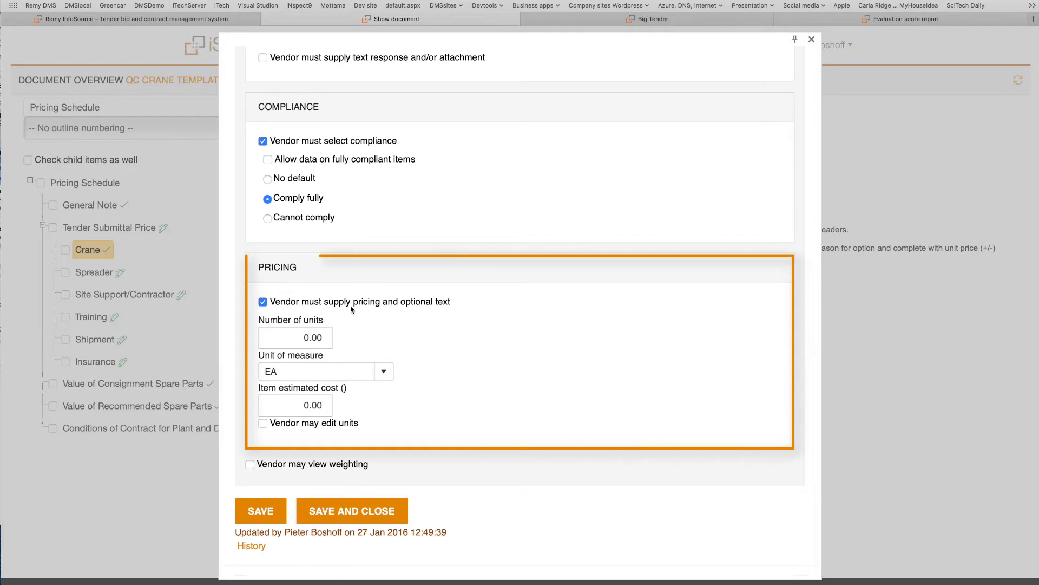
click(811, 39)
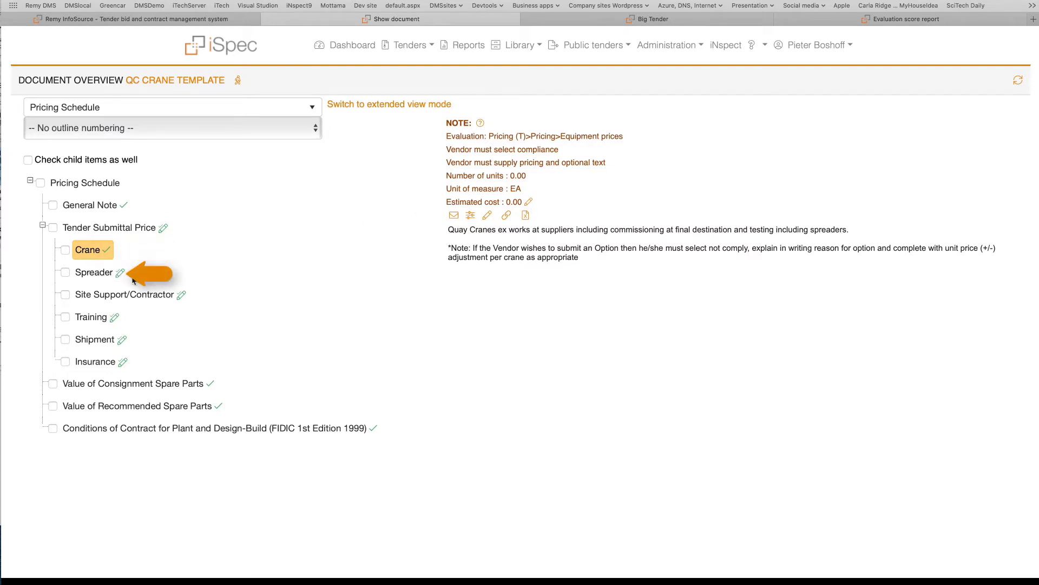
mouse_move(123, 278)
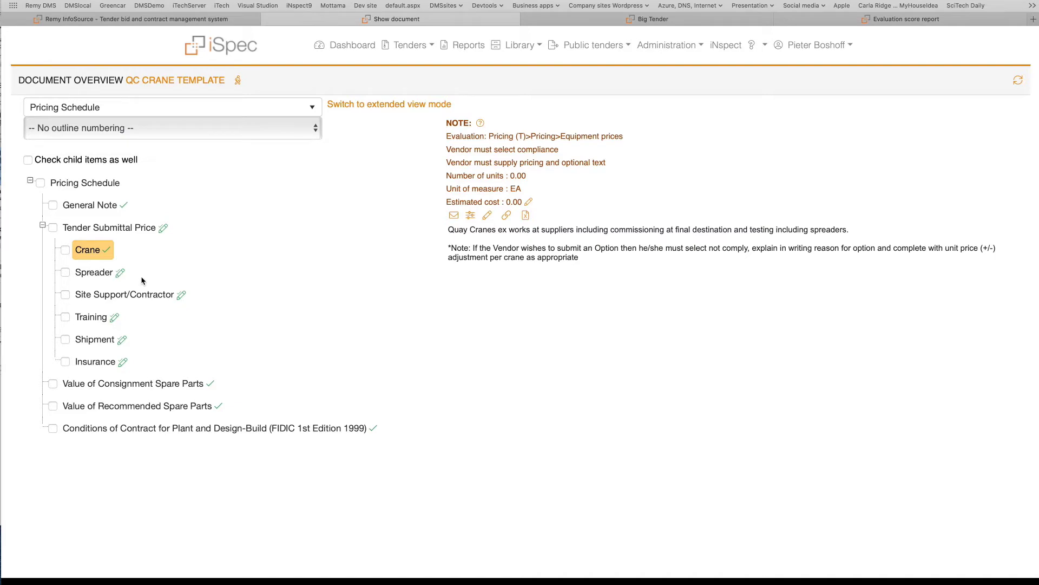
Switch to Employers Requirement - Division 4 - Mechanical System Design and view Part 1 - General of Section 04100 - Main Hoist Drive
click(147, 111)
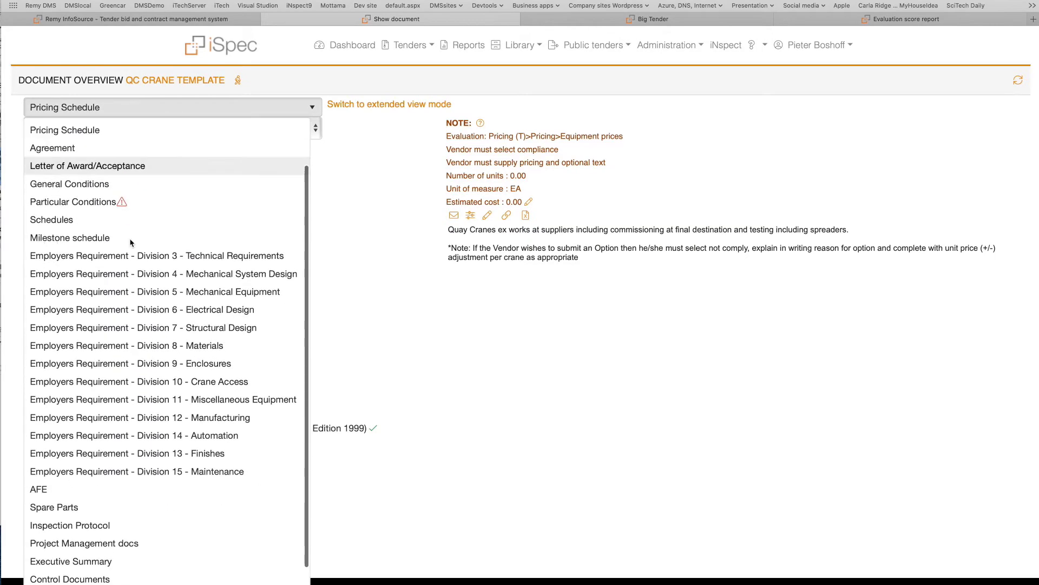
click(127, 280)
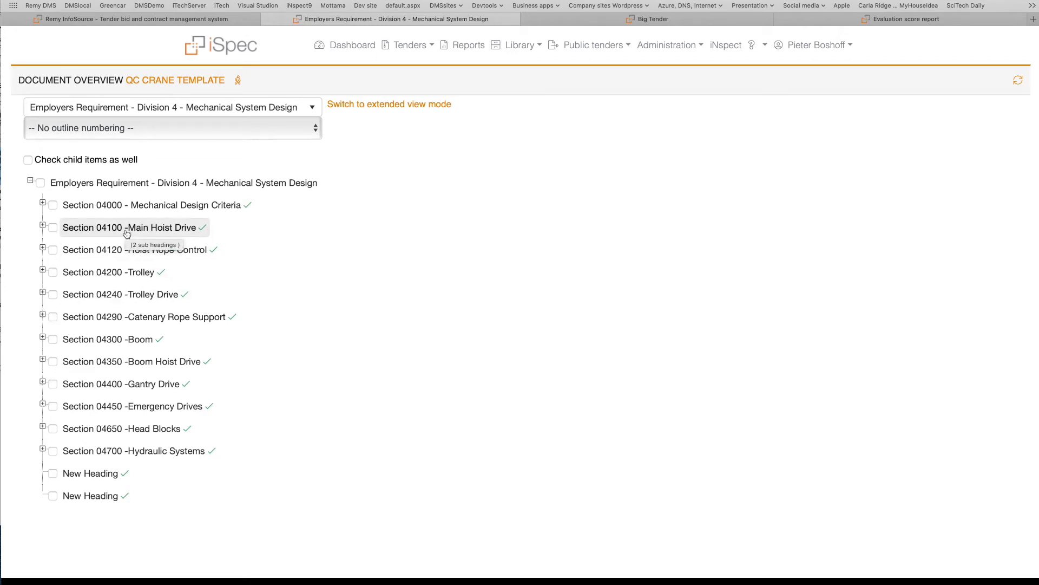
click(42, 225)
click(108, 249)
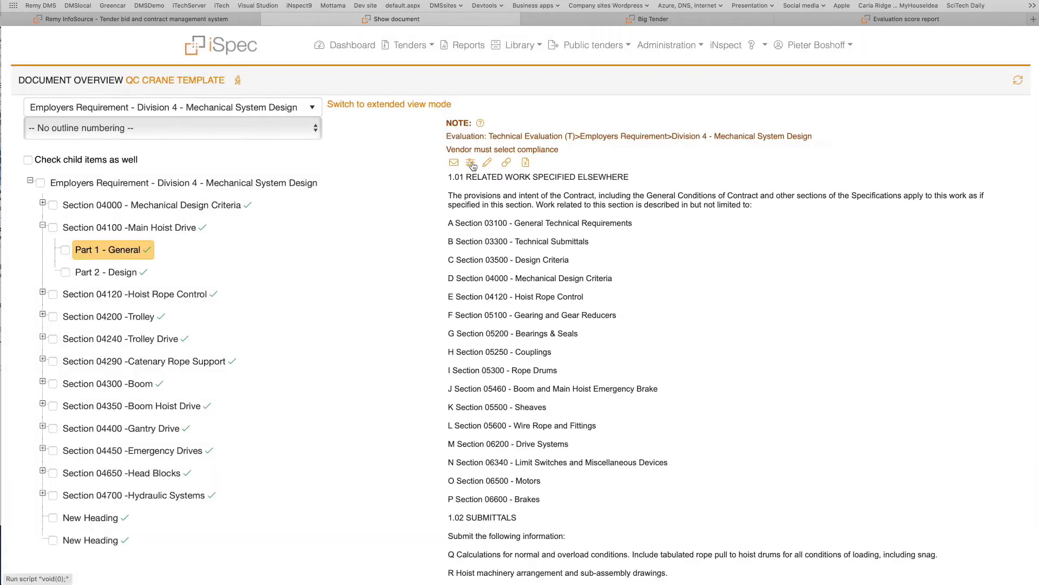
Examine the Part 1 - General paragraph's properties, attachments and revision history in its editor, and close it without saving
click(471, 163)
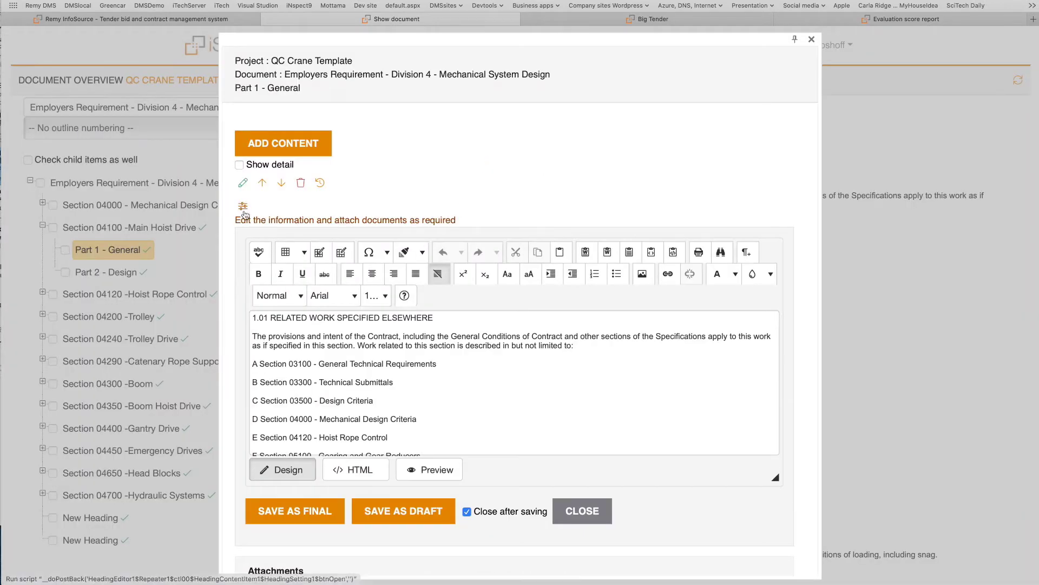
click(243, 207)
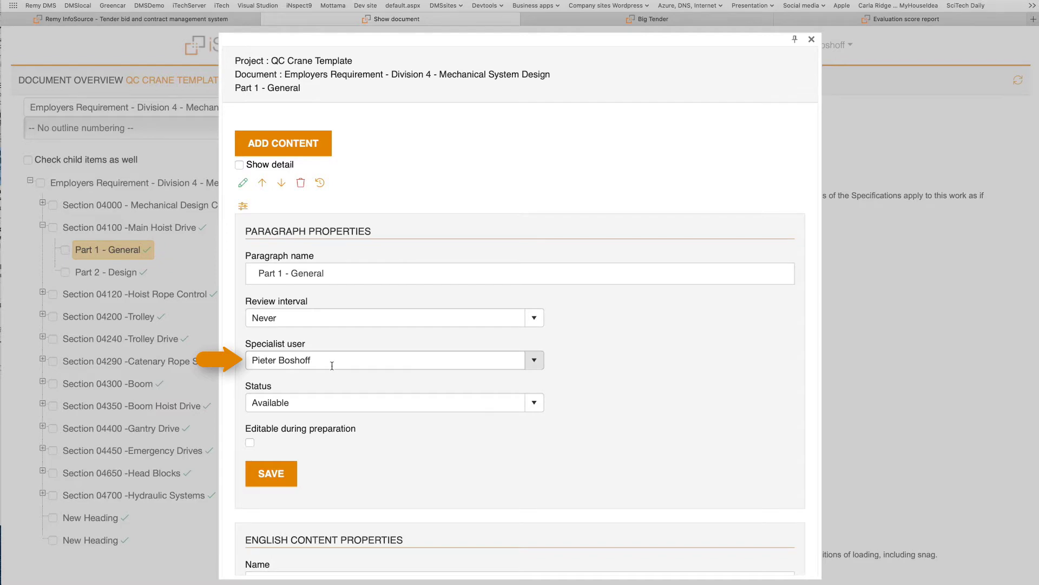
scroll(391, 321, down, 15)
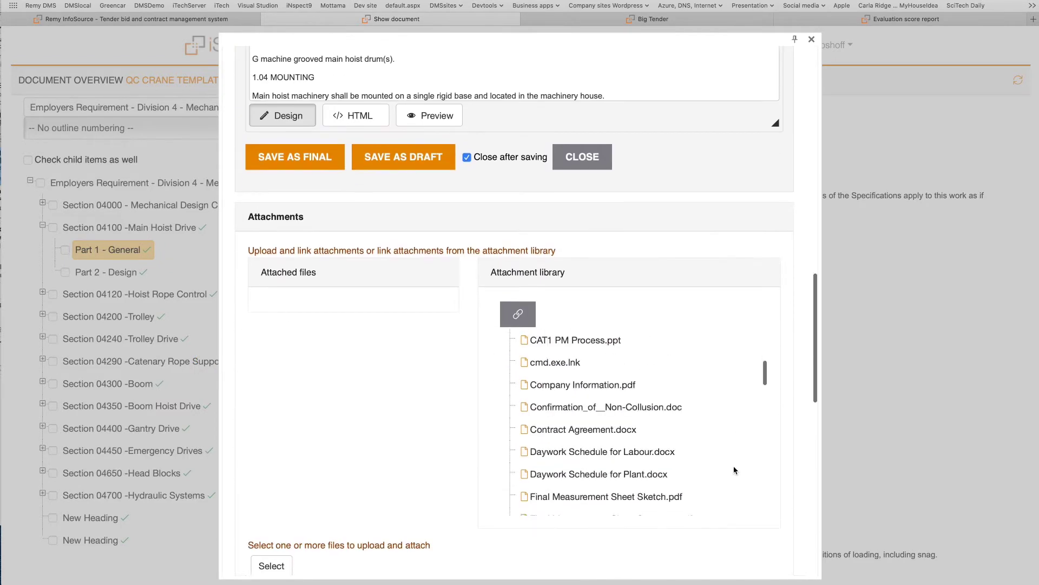
scroll(413, 430, down, 10)
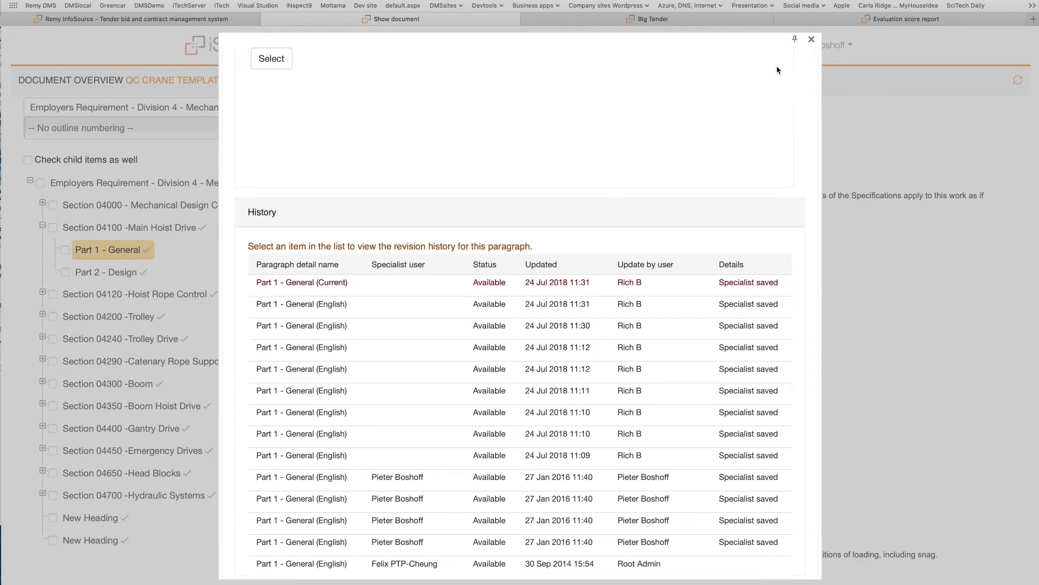
click(811, 39)
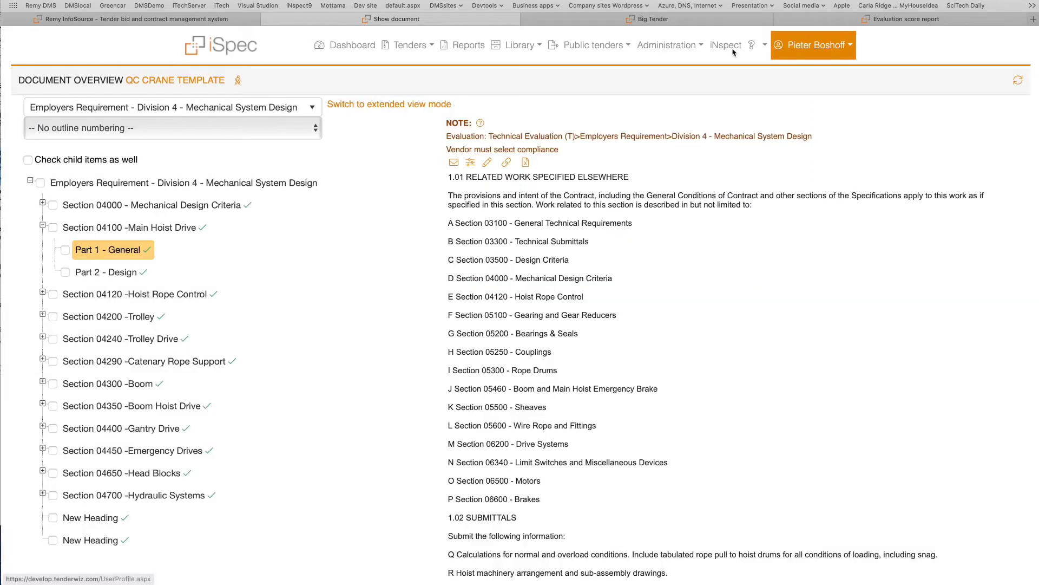
Switch to the Milestone schedule document and view the Provide Recommended Spare Parts list milestone
click(223, 110)
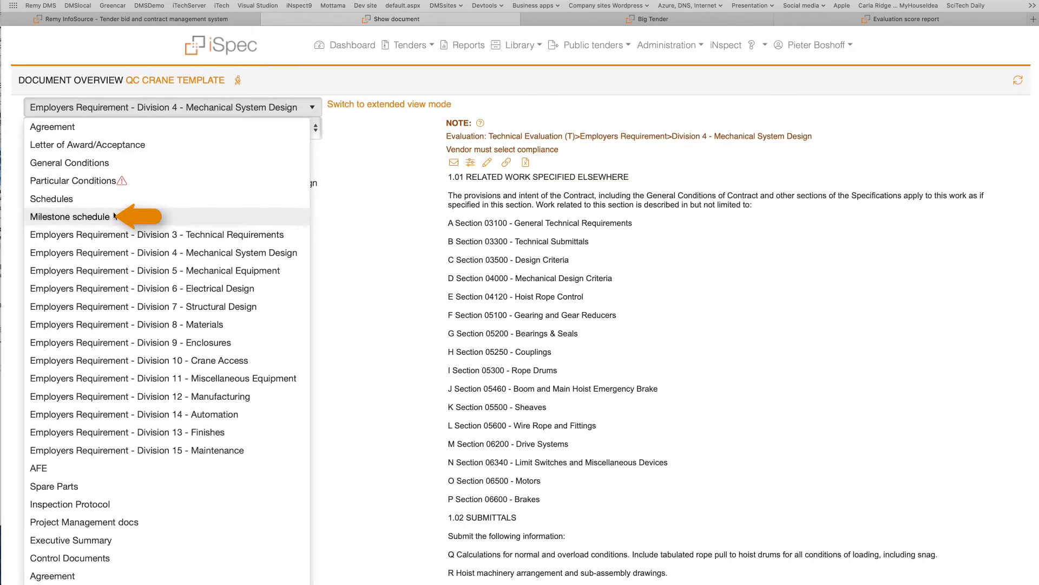
click(115, 216)
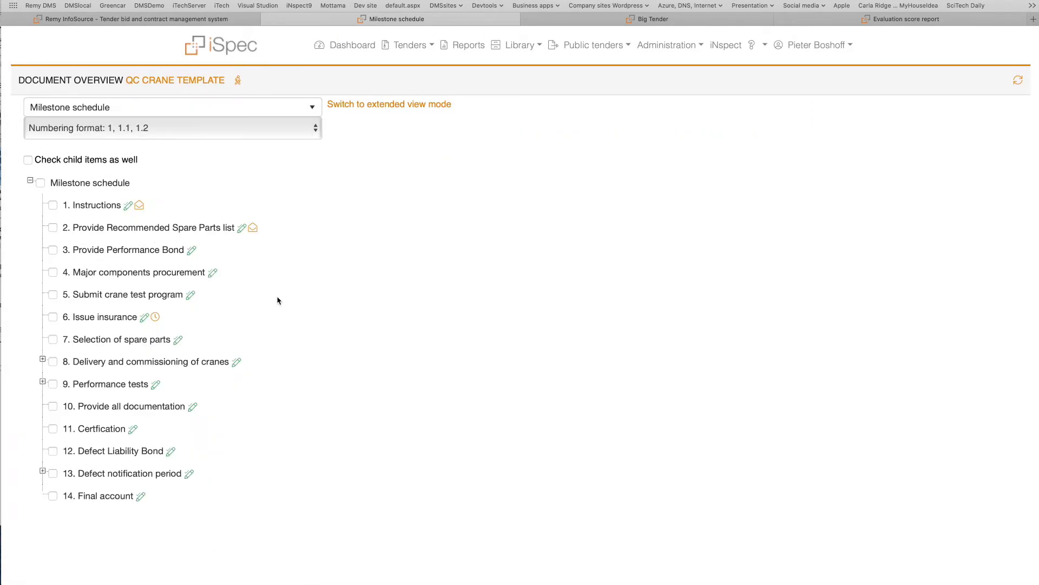
click(112, 234)
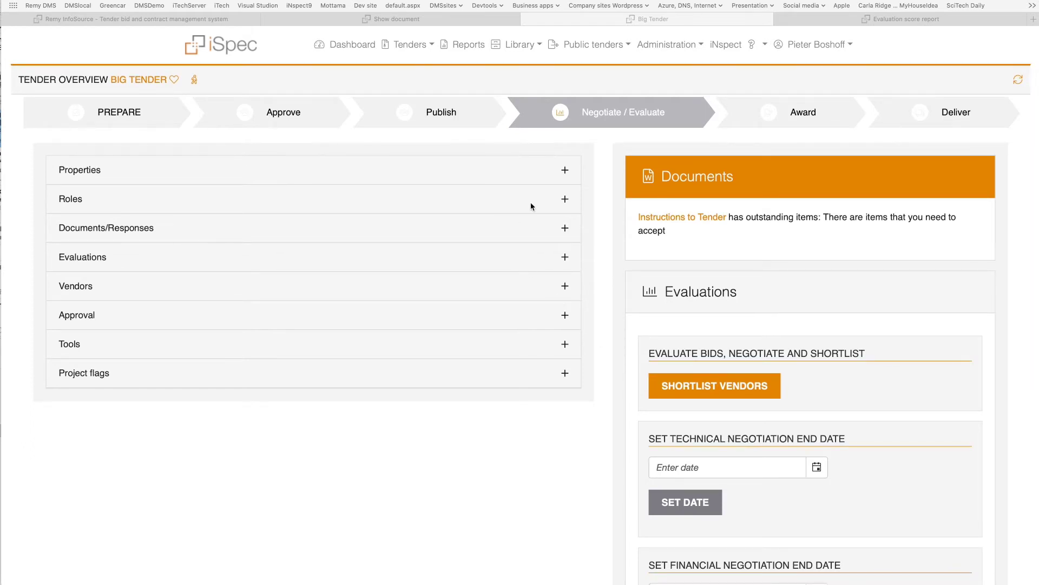
Review Big Tender's properties and its project settings for approvals, dates, currencies and exchange rates, and budgets and KPIs, leaving them unedited
click(565, 170)
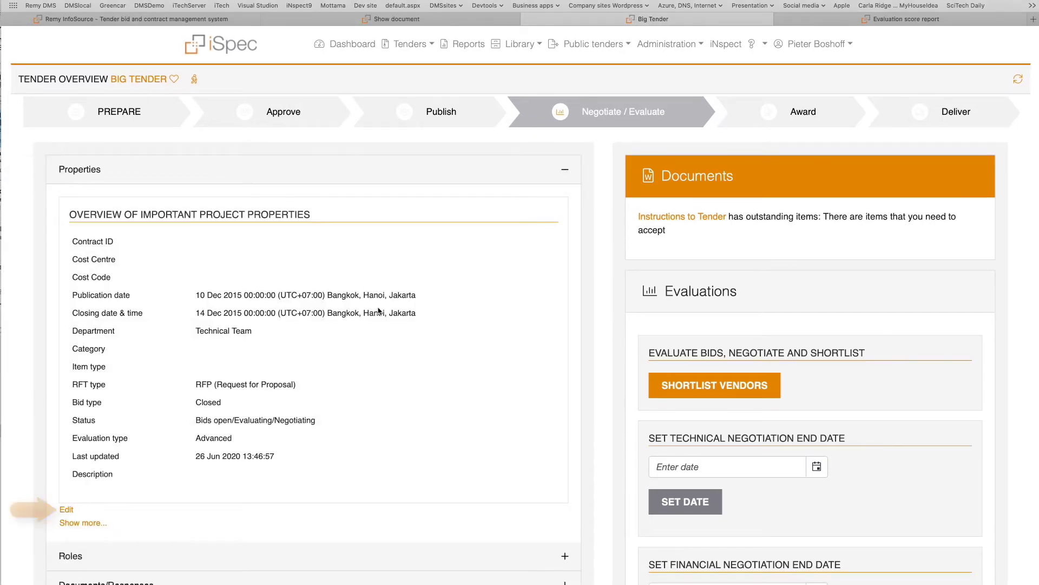
click(66, 510)
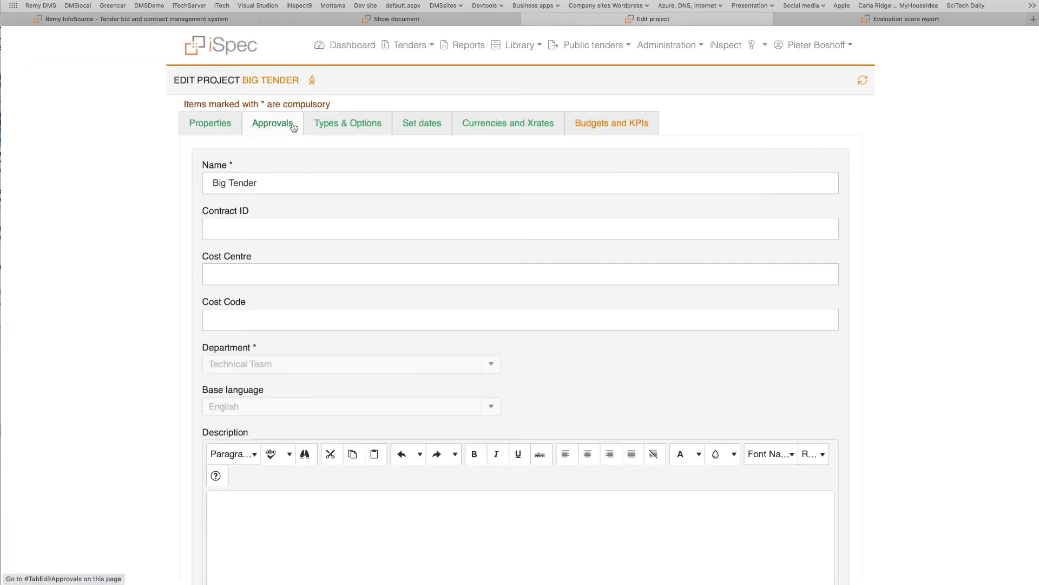
click(272, 124)
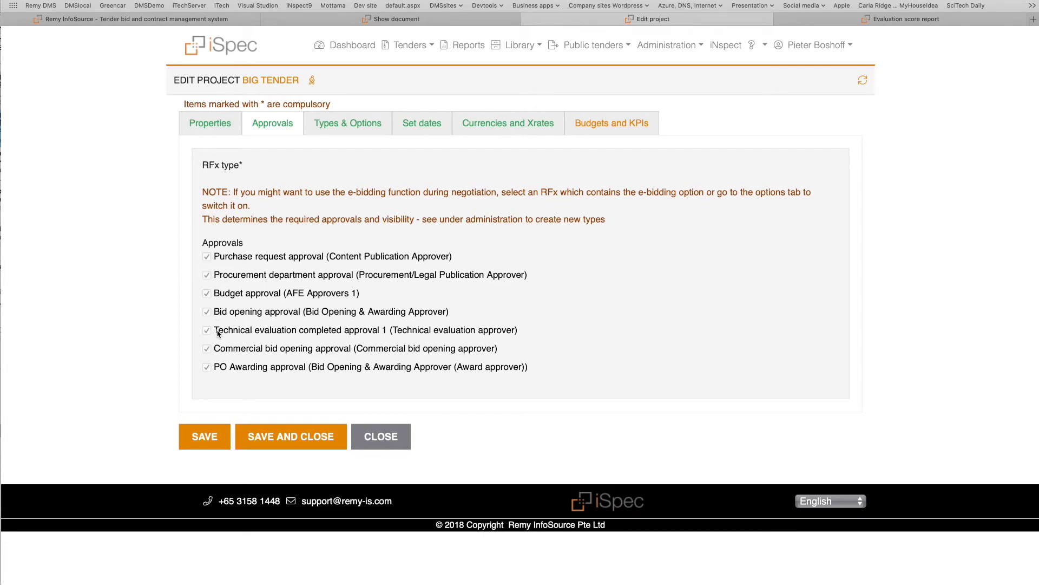
click(411, 127)
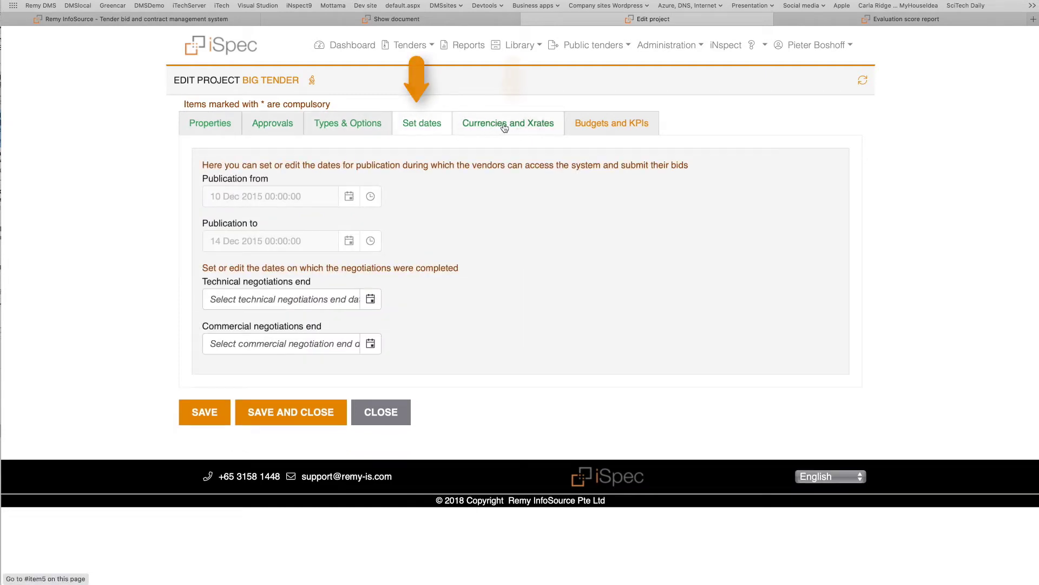
click(504, 128)
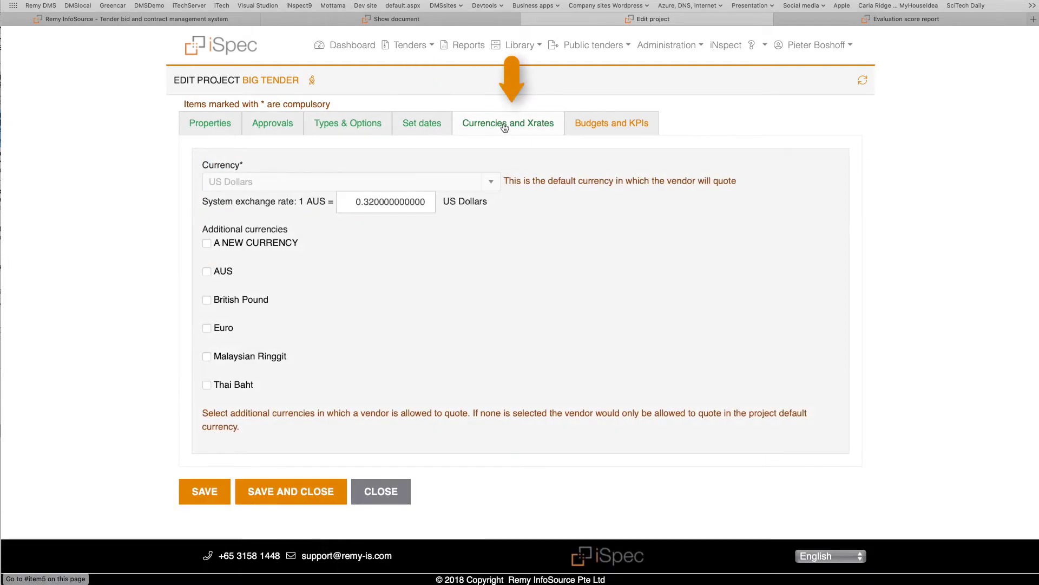
click(624, 127)
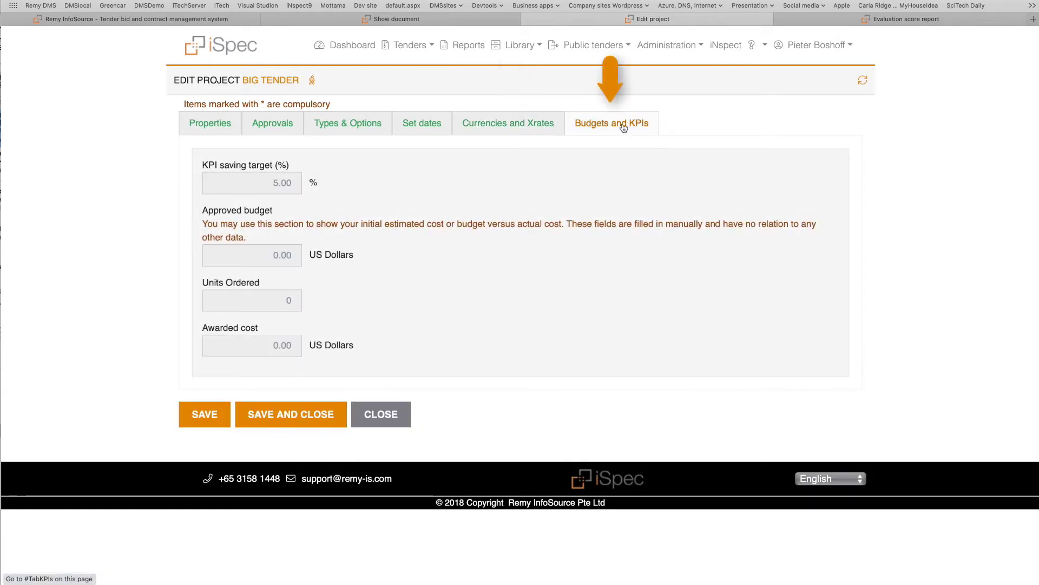
click(382, 415)
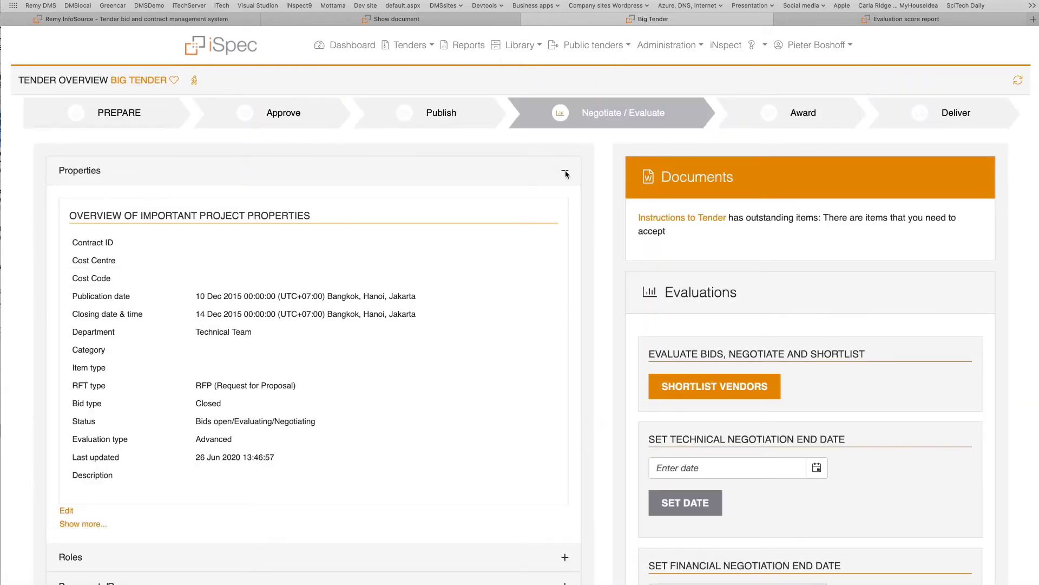
Examine Big Tender's mandatory roles and the roles assigned to each user in the Advanced role manager
click(565, 172)
click(282, 201)
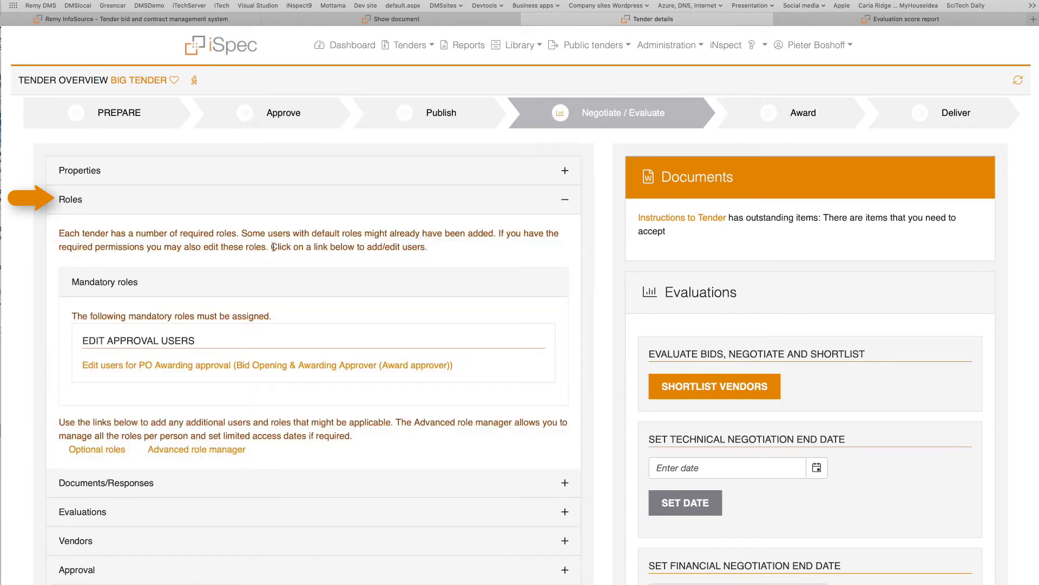
scroll(264, 304, down, 2)
scroll(264, 305, down, 3)
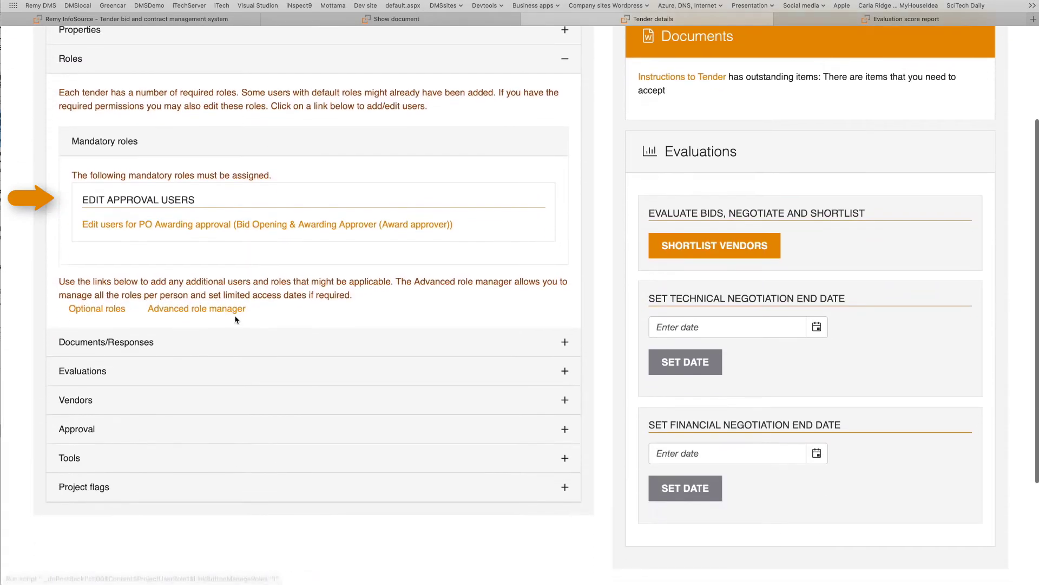
click(234, 299)
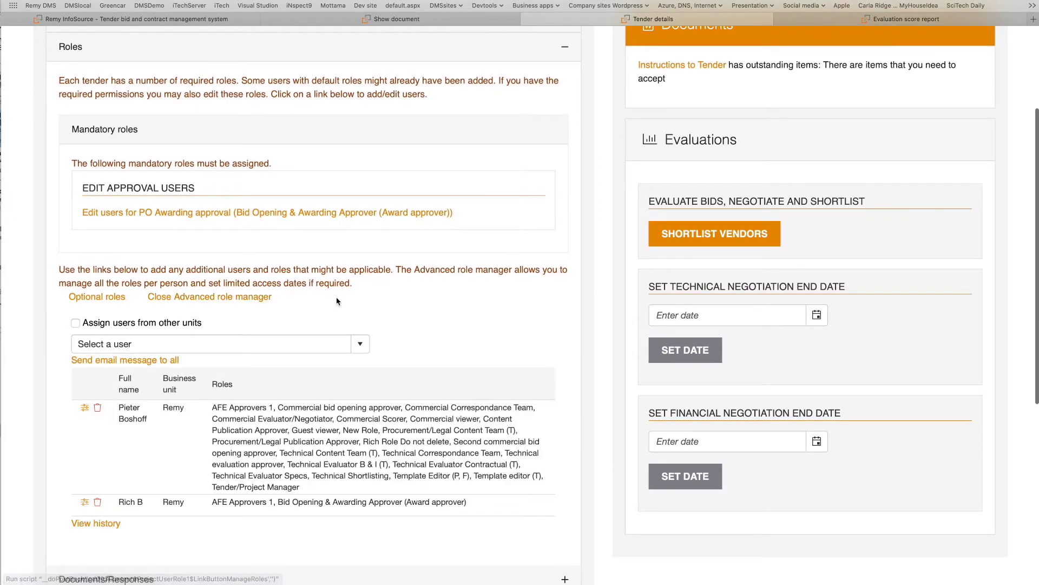
scroll(377, 297, down, 4)
scroll(378, 298, down, 3)
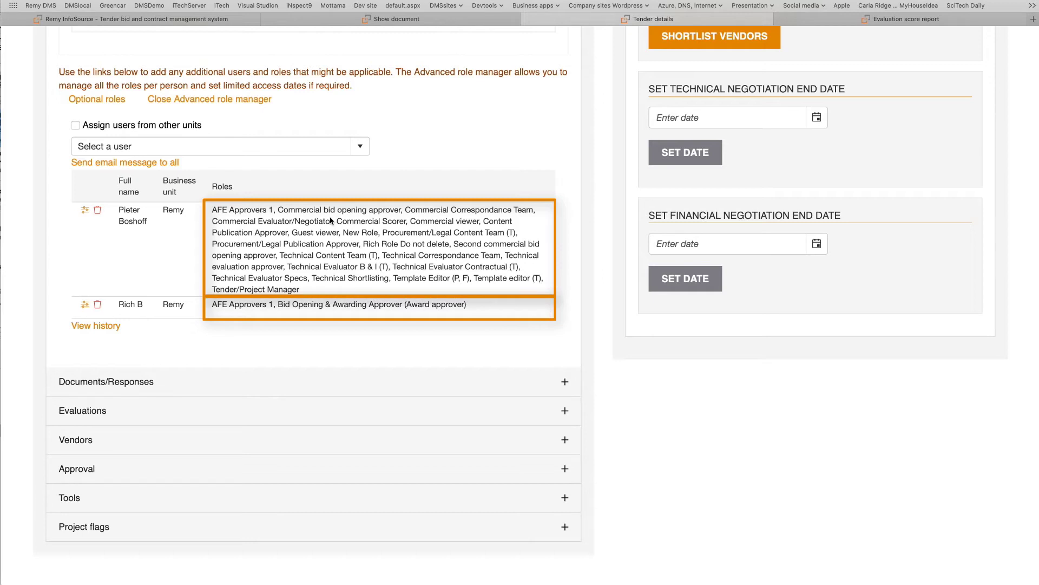
Look through Big Tender's full list of documents and responses, including their types, vendor access and last update dates
click(557, 383)
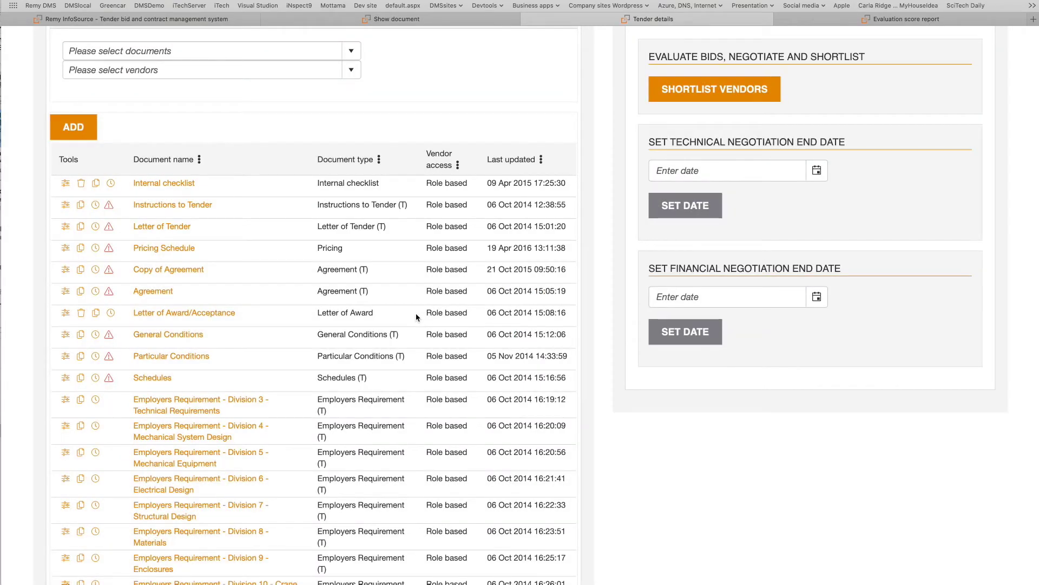
scroll(416, 314, down, 5)
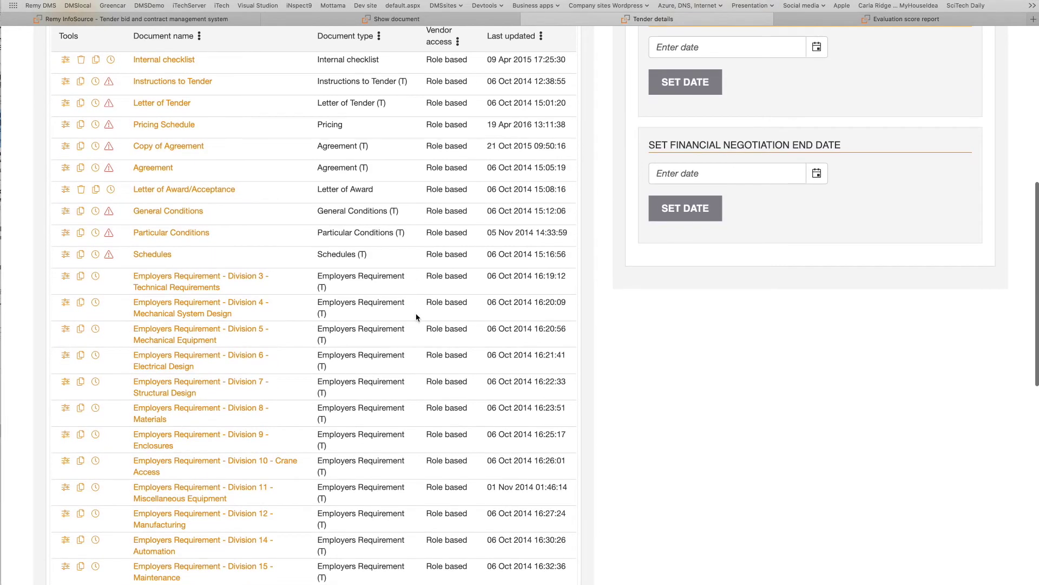
scroll(416, 314, down, 2)
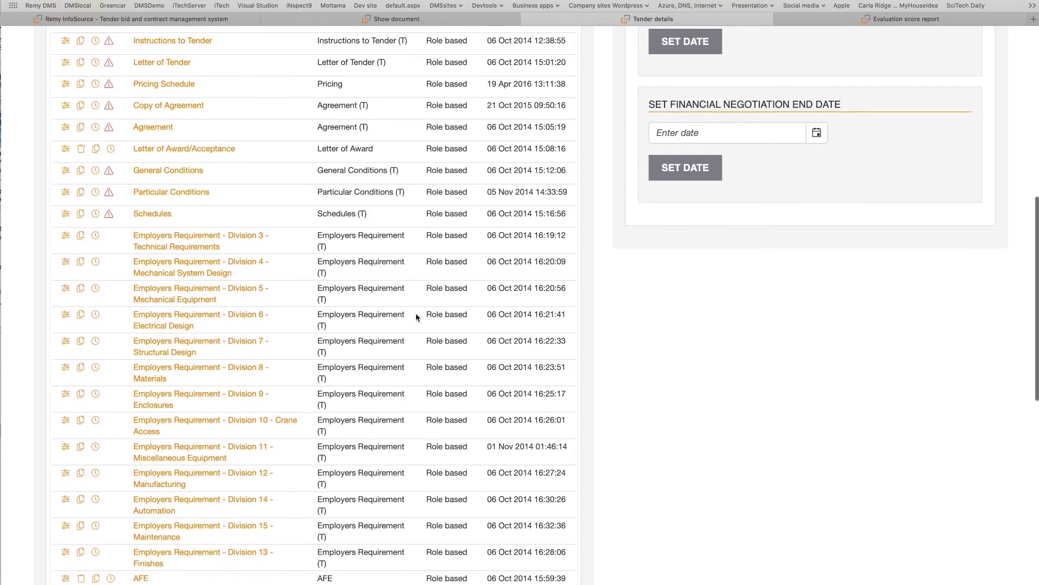
scroll(416, 315, down, 2)
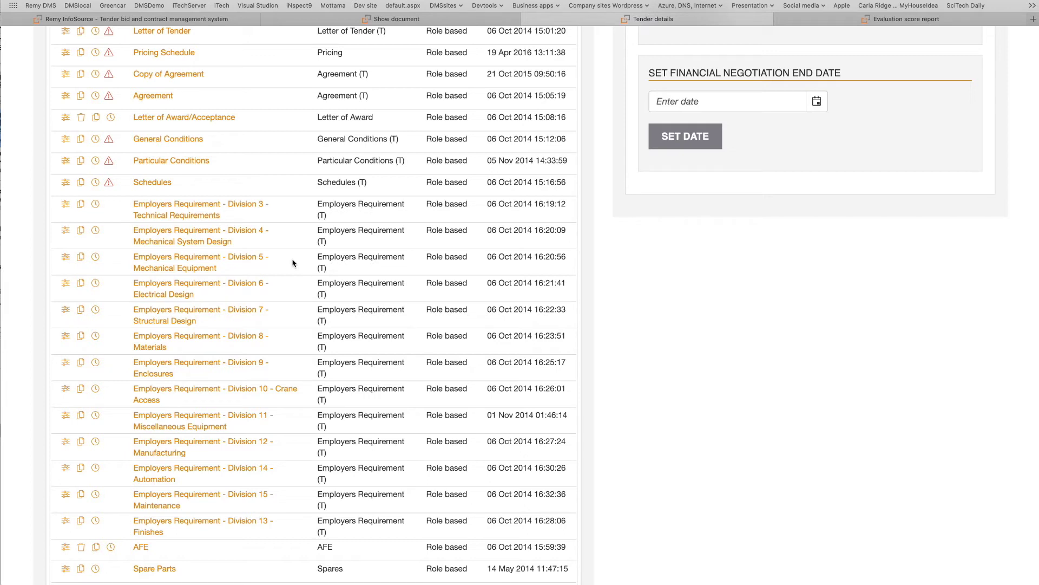
scroll(377, 272, down, 10)
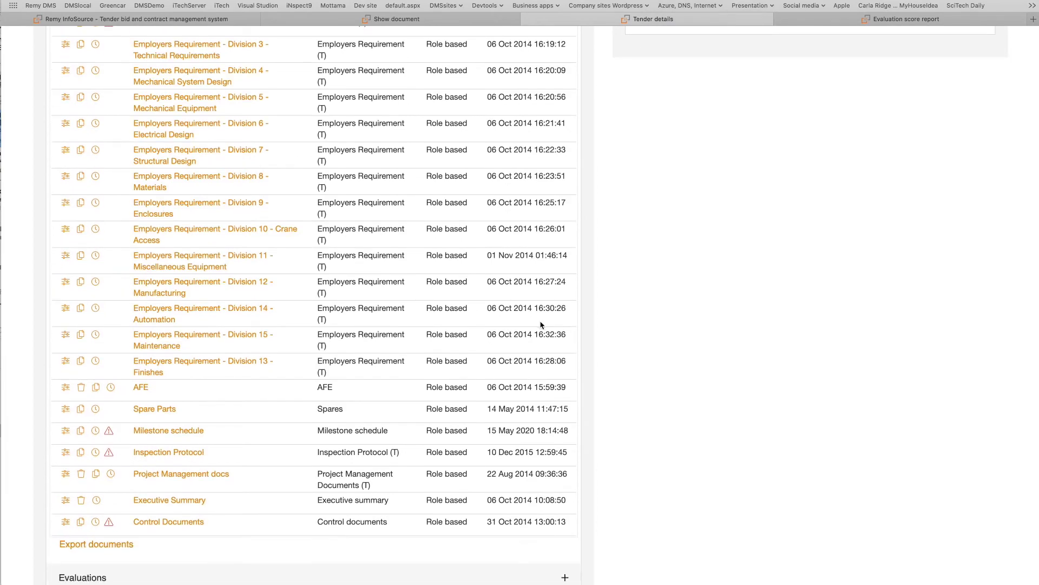
Review Big Tender's evaluation phases and reports, its vendors' bid status and access, and its approval section
click(539, 288)
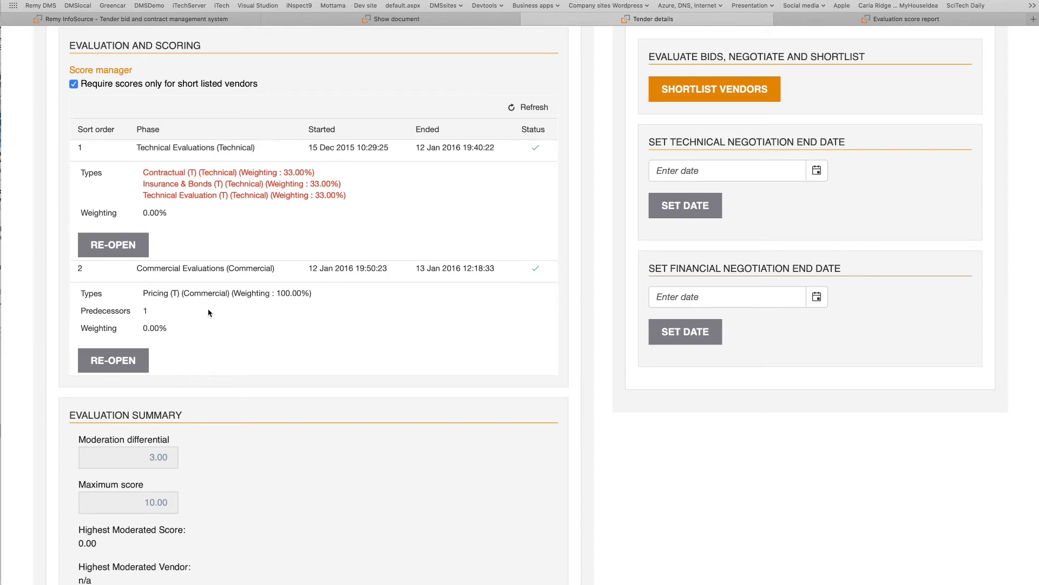
scroll(208, 313, down, 15)
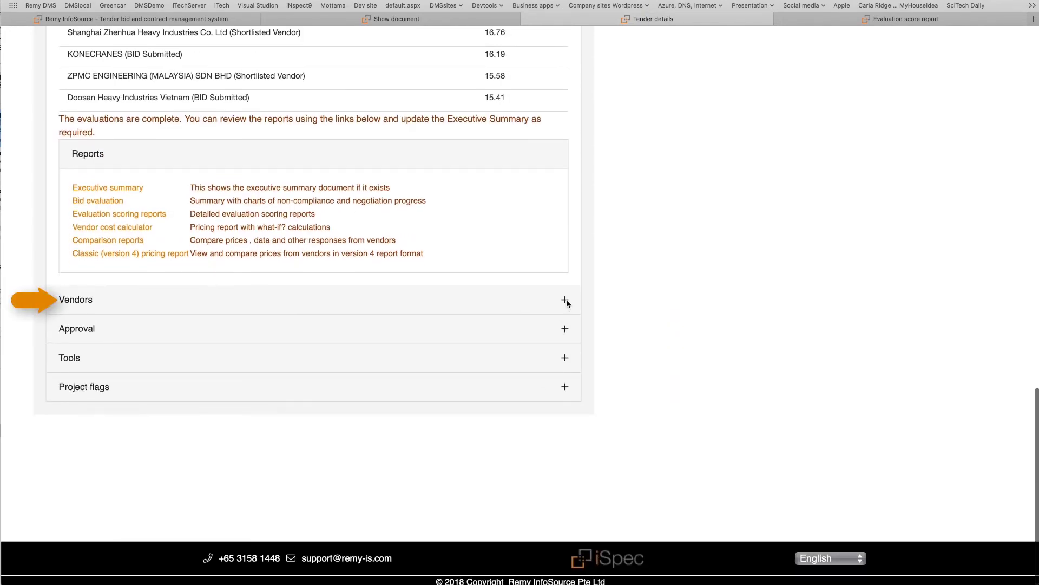
click(565, 301)
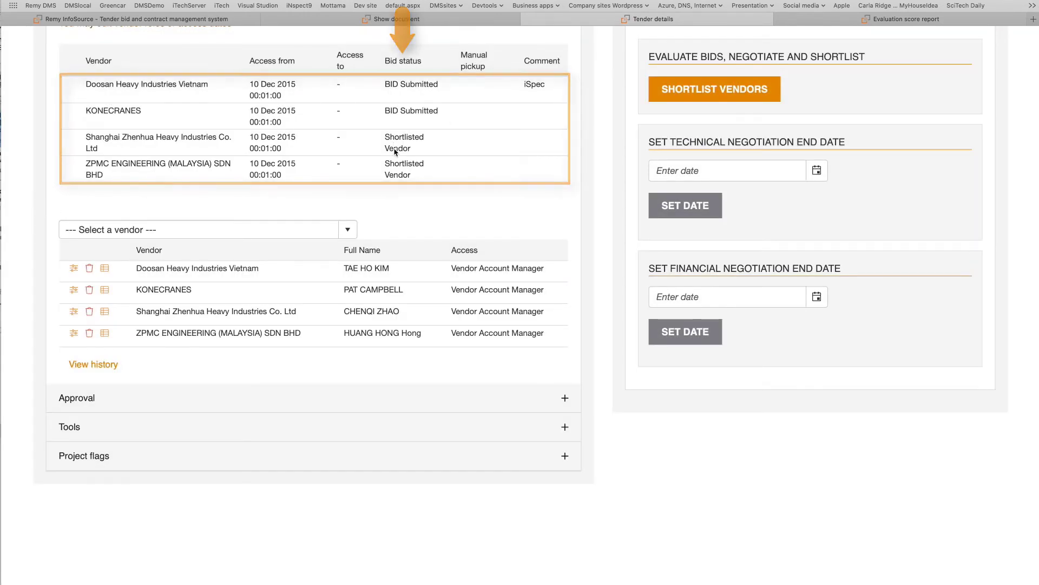
click(565, 399)
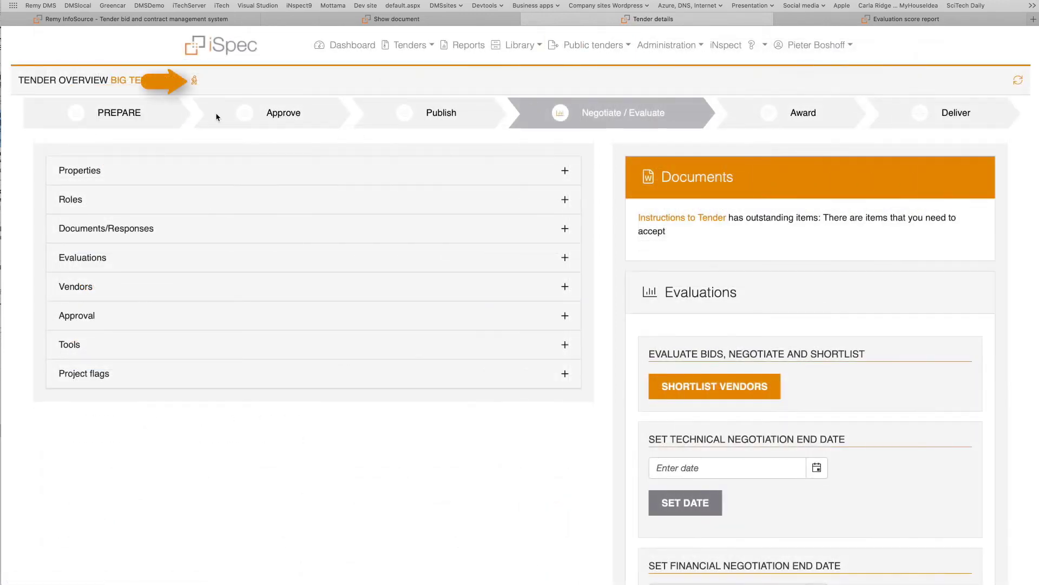
Go from the Big Tender overview to its vendor bid evaluation among the evaluation reports
click(194, 80)
mouse_move(230, 89)
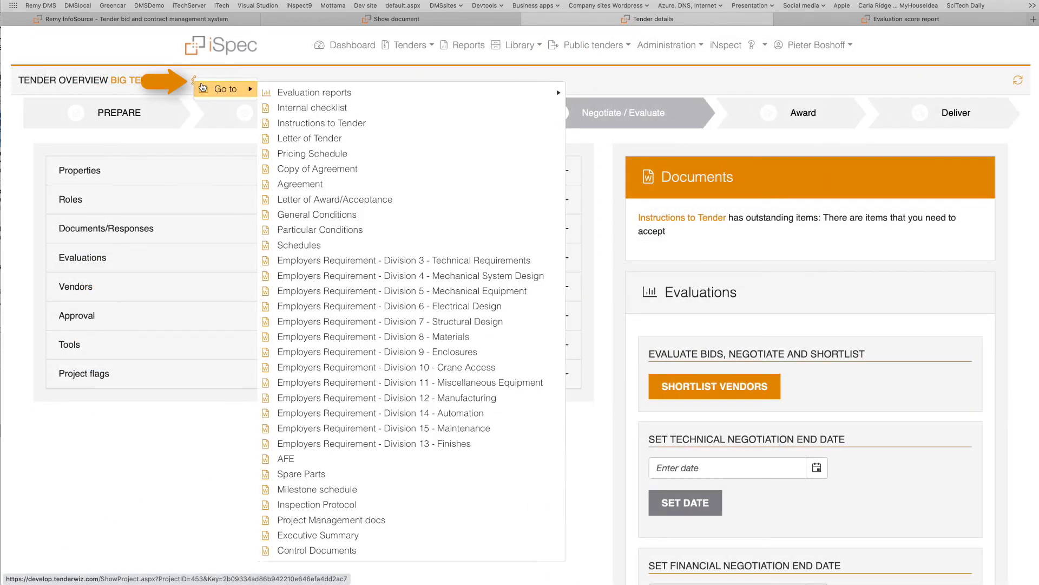
mouse_move(417, 93)
click(615, 112)
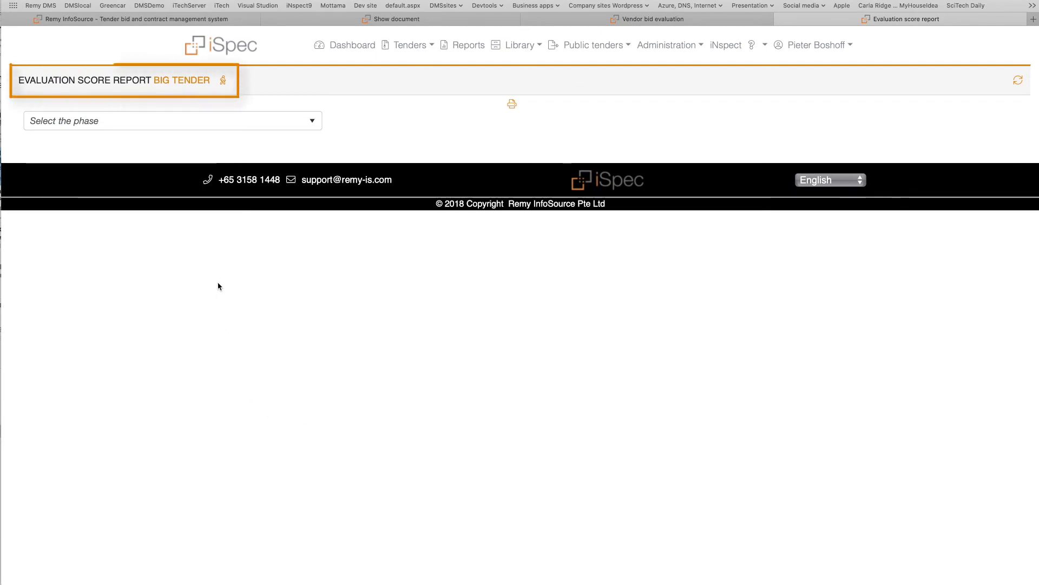
Build Big Tender's evaluation score report for the Technical Evaluations phase, including all evaluation types and all vendors
click(255, 122)
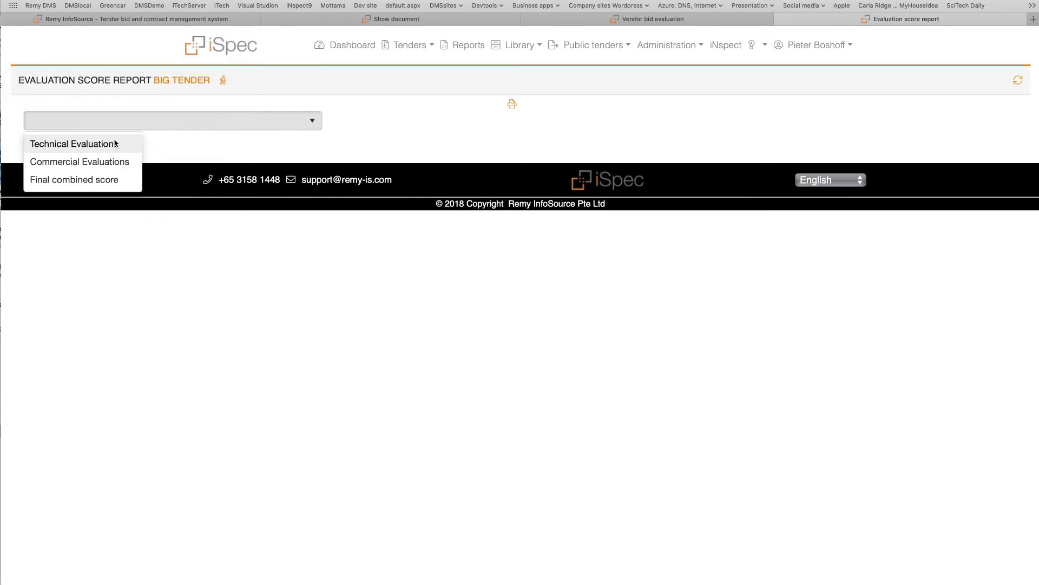
click(89, 143)
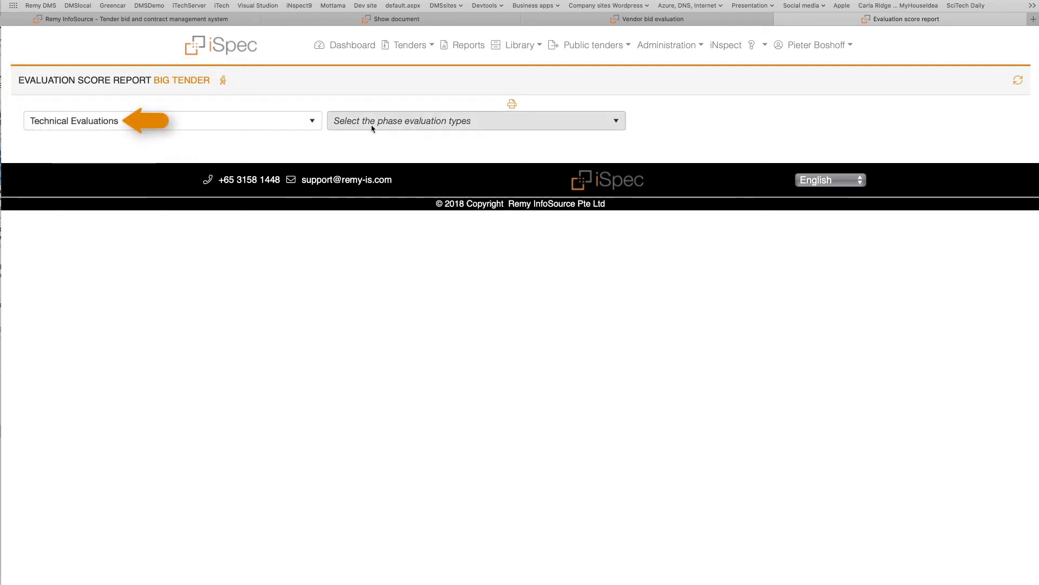
click(372, 124)
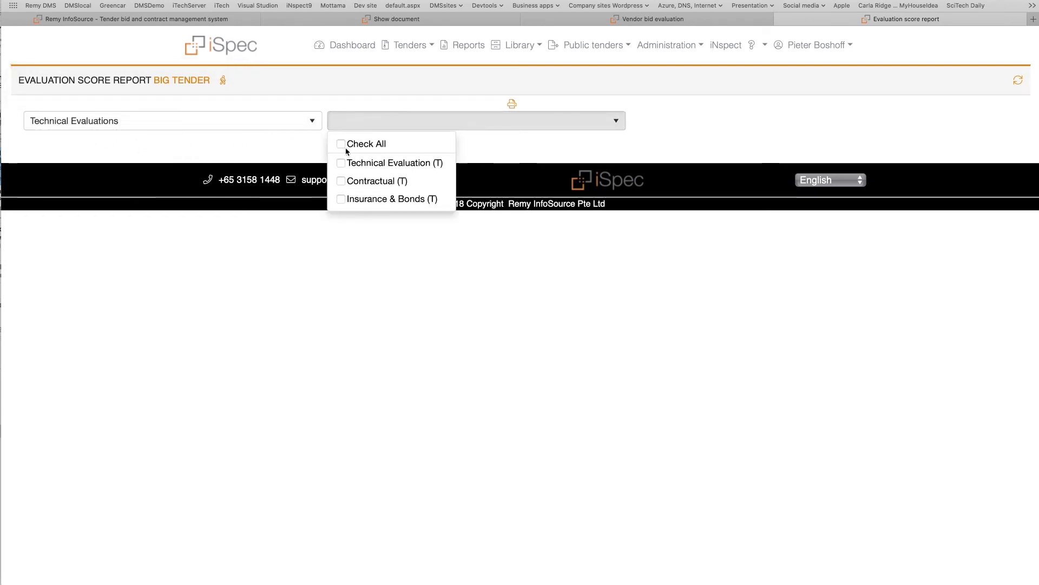
click(358, 145)
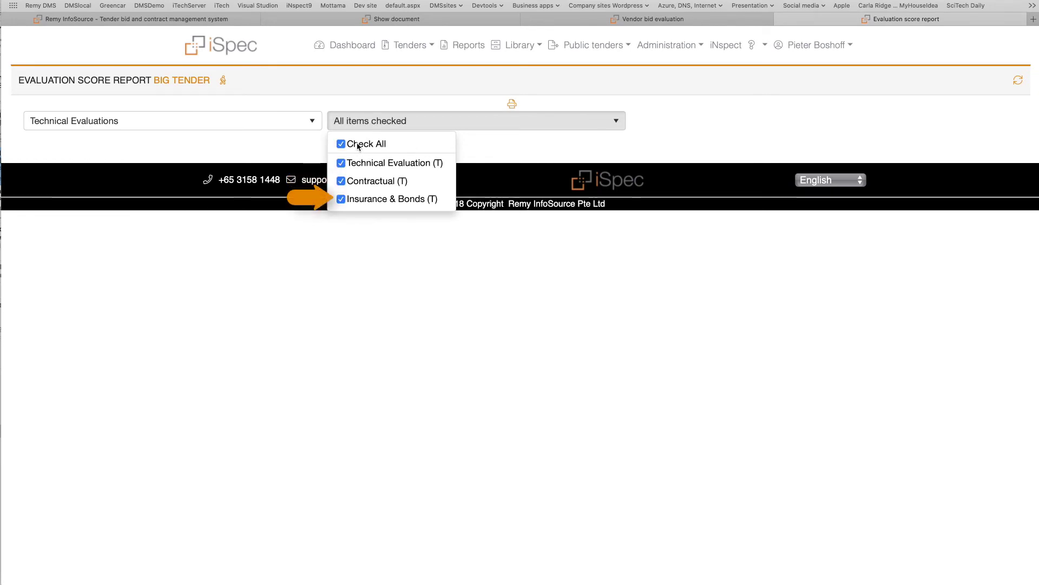
click(695, 138)
click(706, 124)
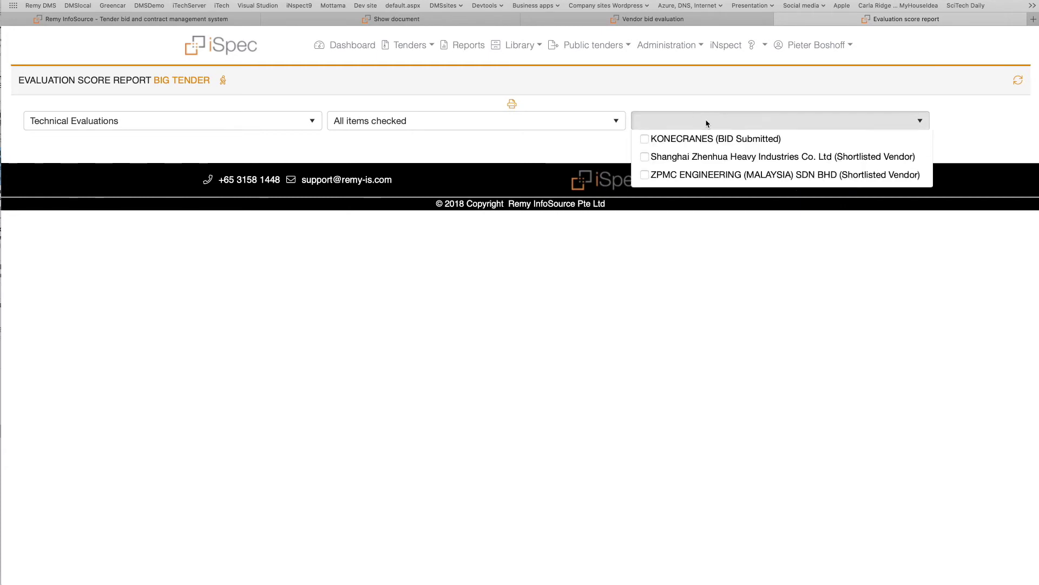
click(682, 144)
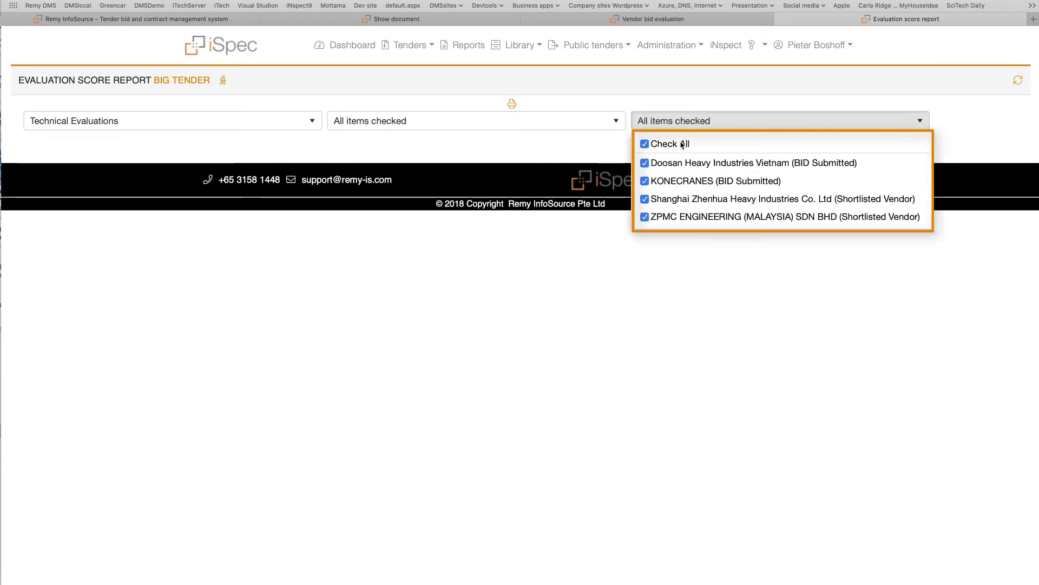
click(580, 167)
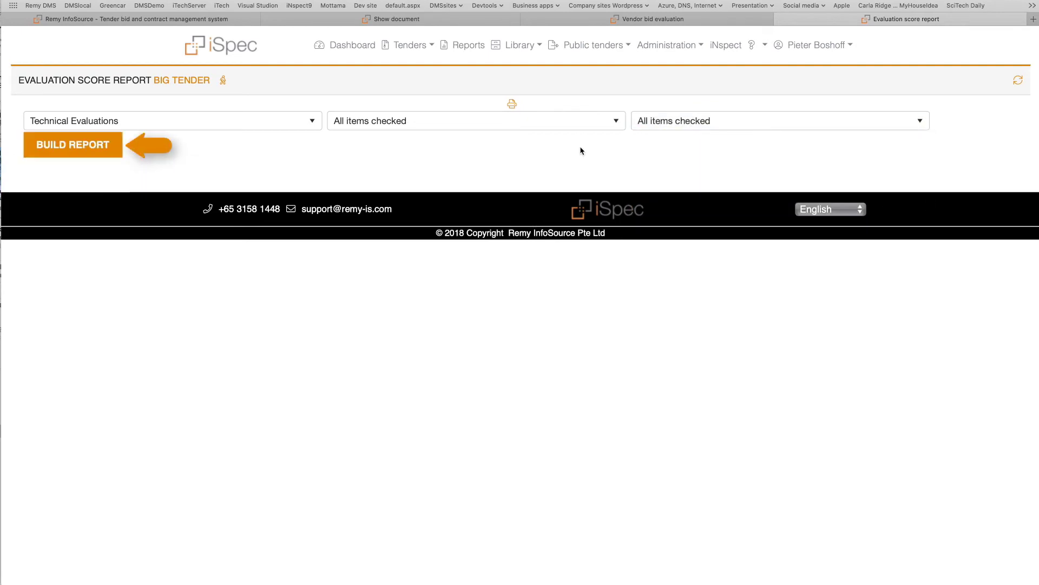
click(109, 143)
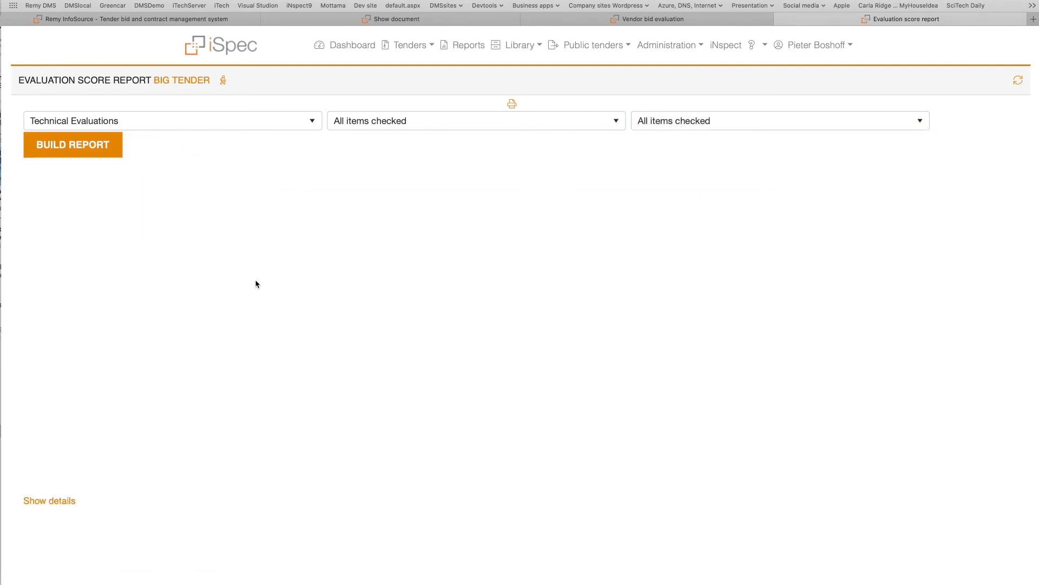
Examine the score report's charts by category for Contractual, Insurance & Bonds and Technical Evaluation, and the Schedules scores by subcategory
scroll(236, 303, down, 10)
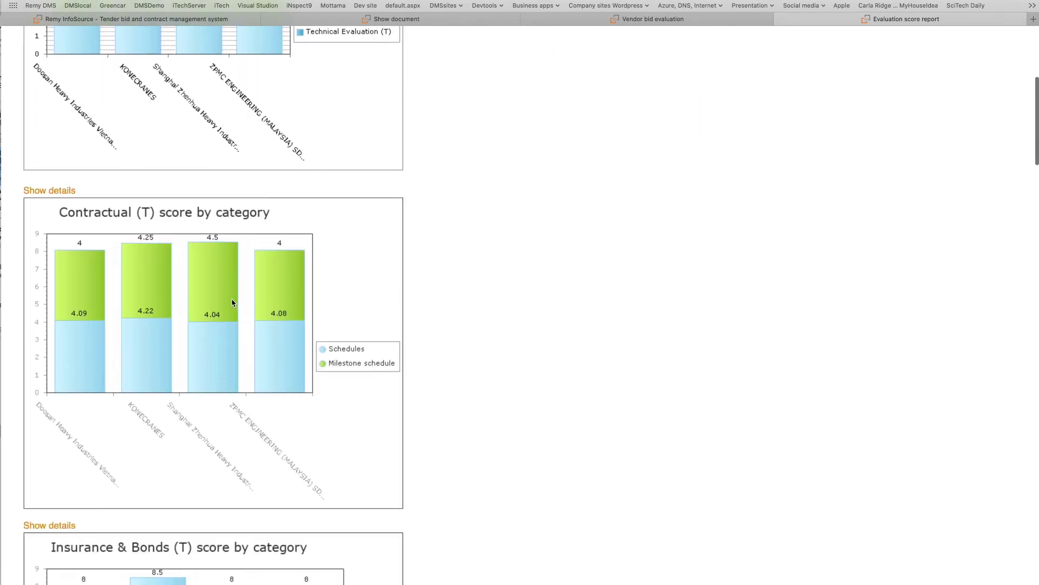
scroll(232, 302, down, 11)
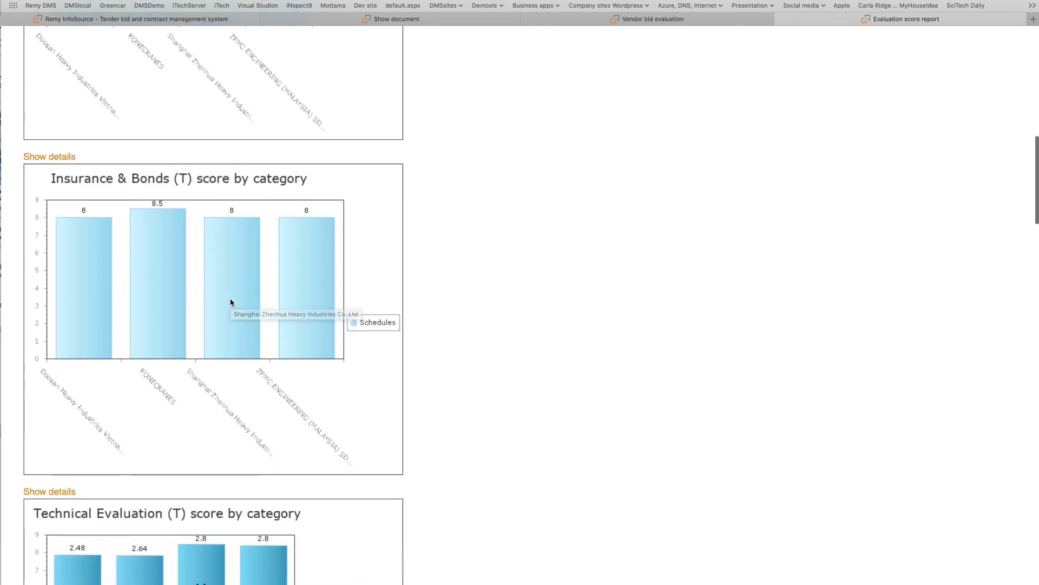
scroll(232, 302, down, 7)
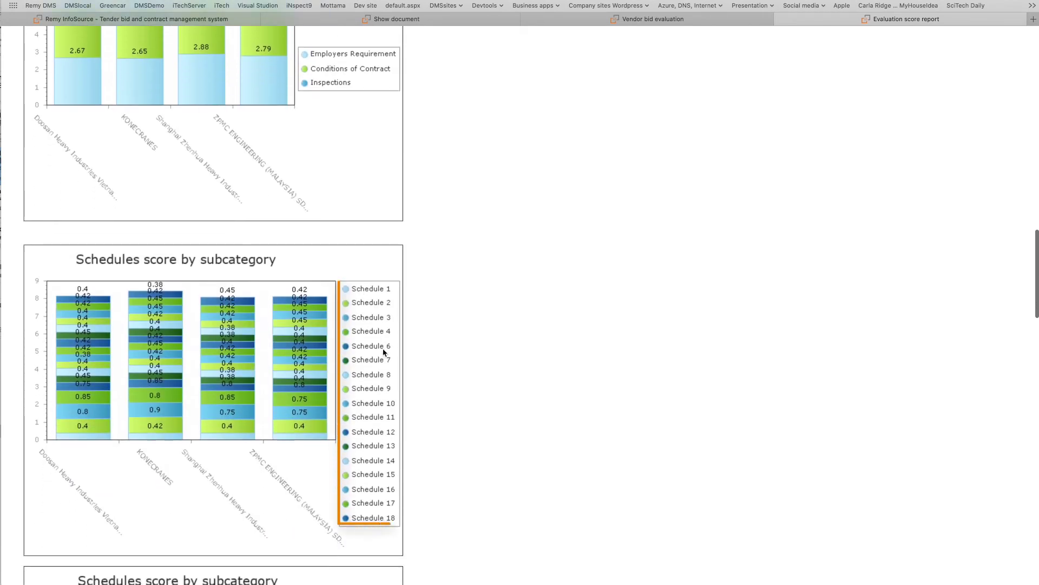
scroll(378, 476, up, 5)
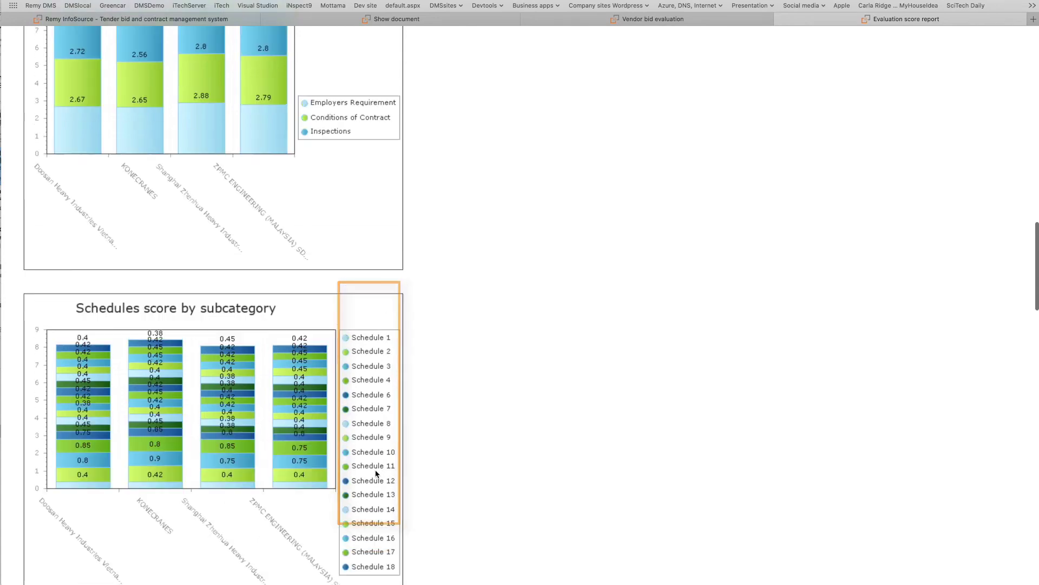
scroll(377, 473, up, 6)
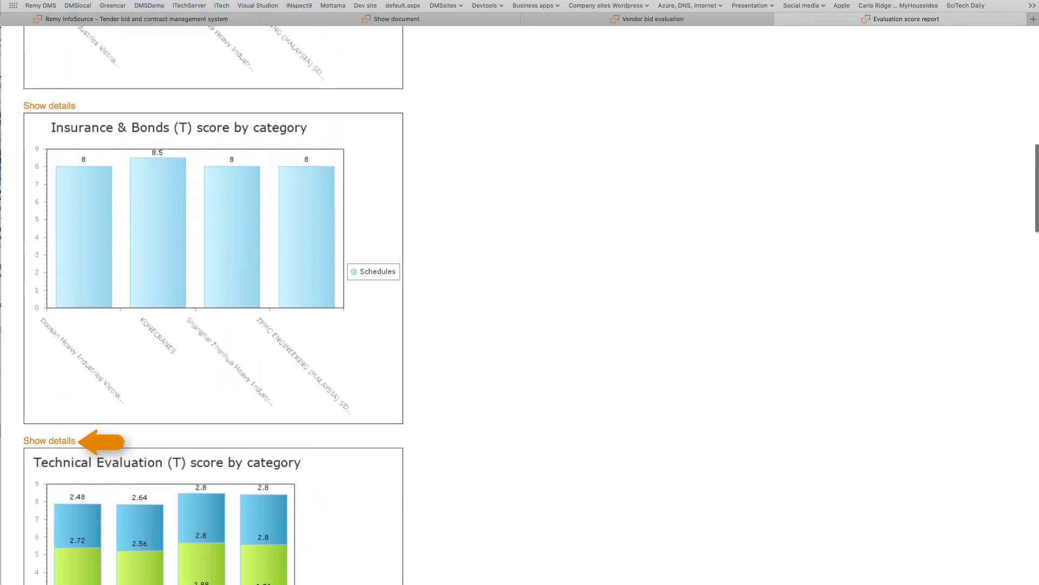
Examine the Technical Evaluation score details and the individual evaluators' Division 14 - Automation scores for Doosan Heavy Industries Vietnam
click(58, 442)
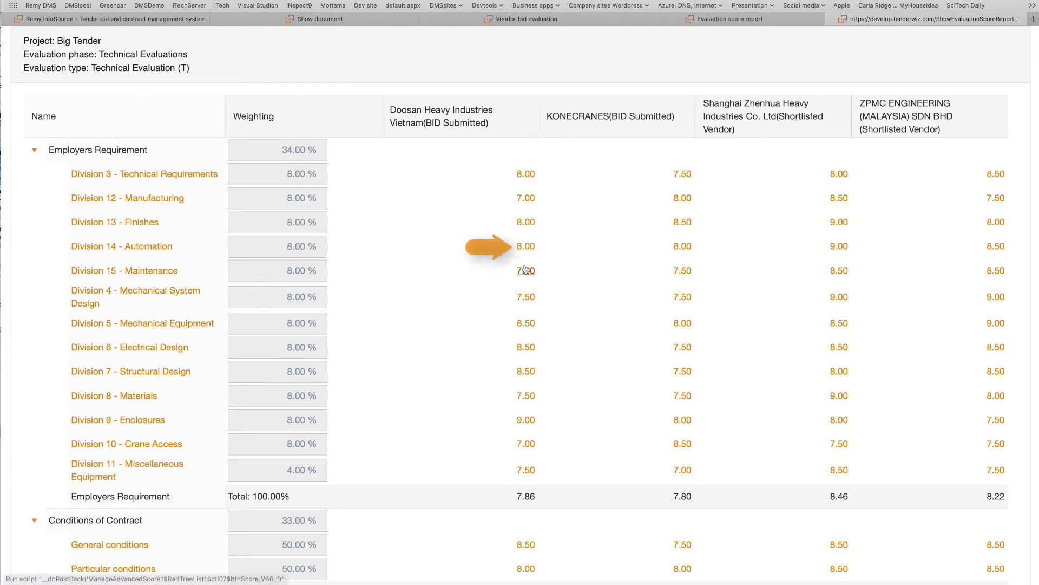
click(529, 247)
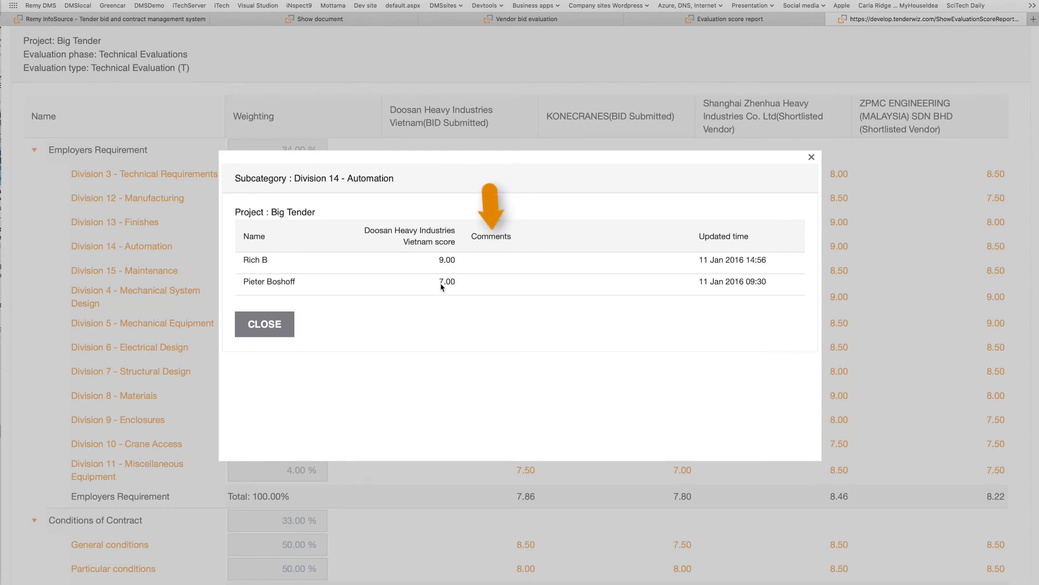
click(811, 158)
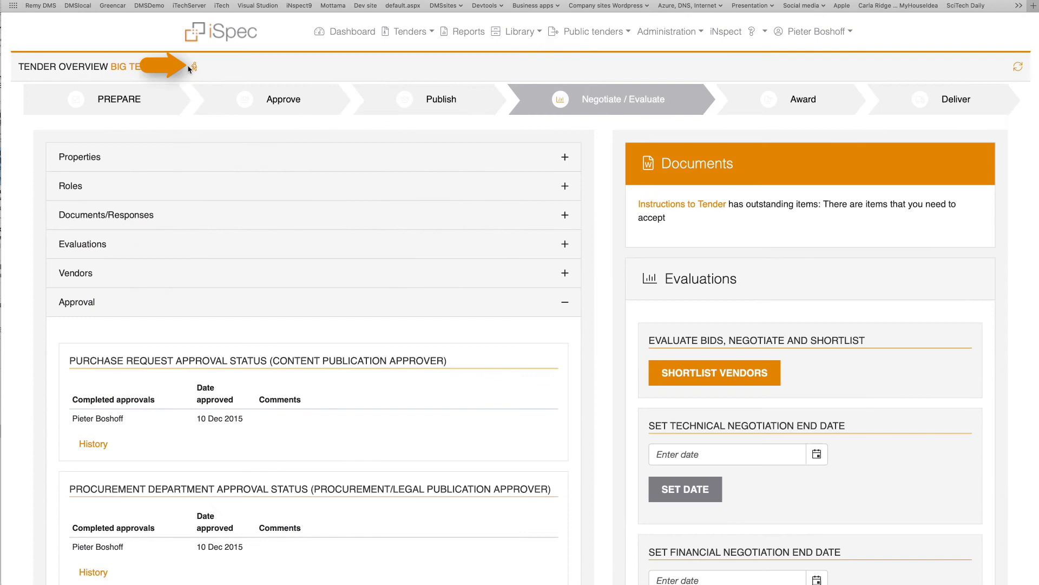
Go from the Big Tender overview to its comparison reports among the evaluation reports
click(222, 70)
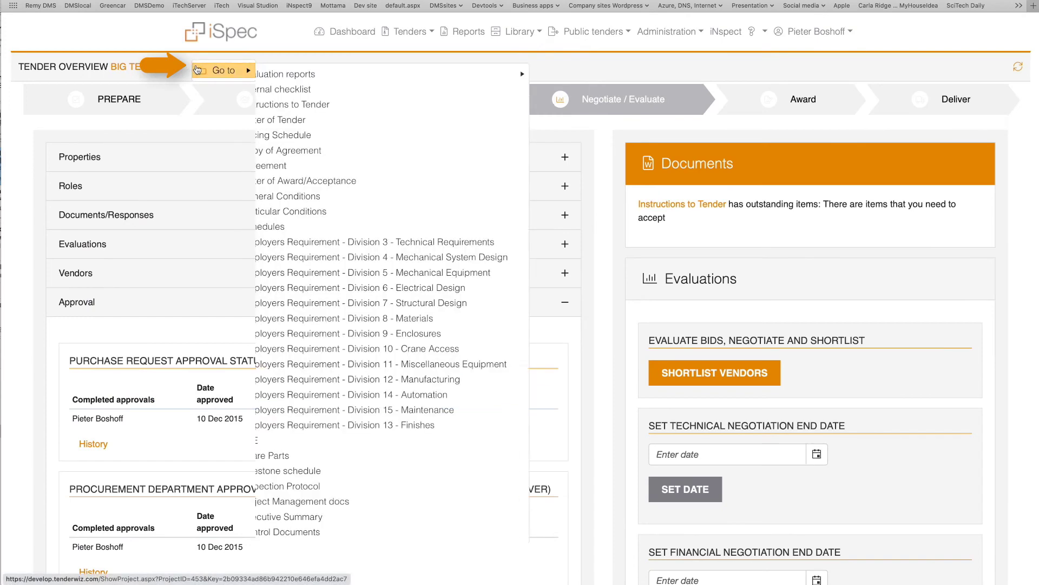
mouse_move(339, 76)
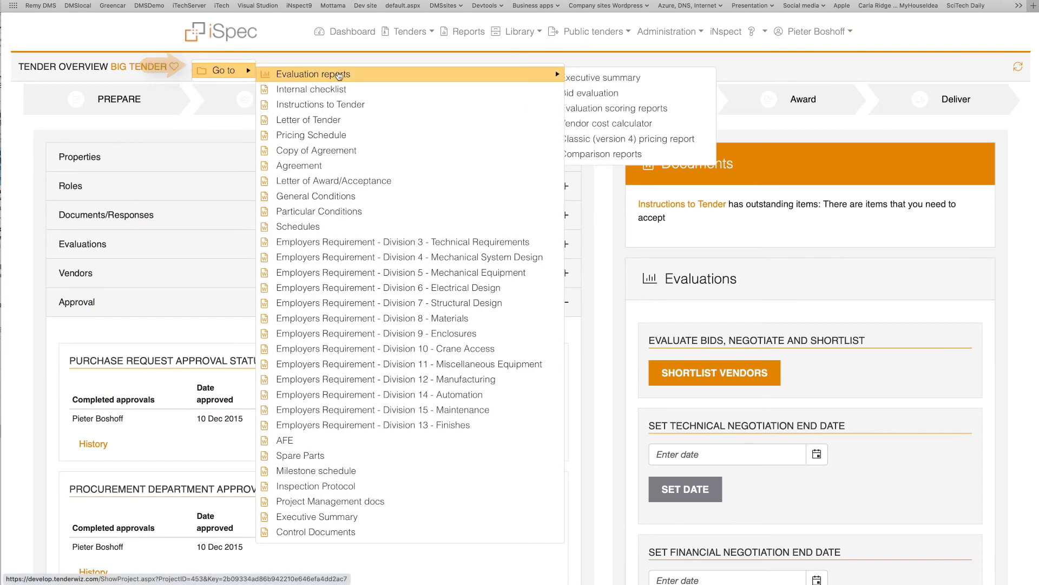
click(611, 154)
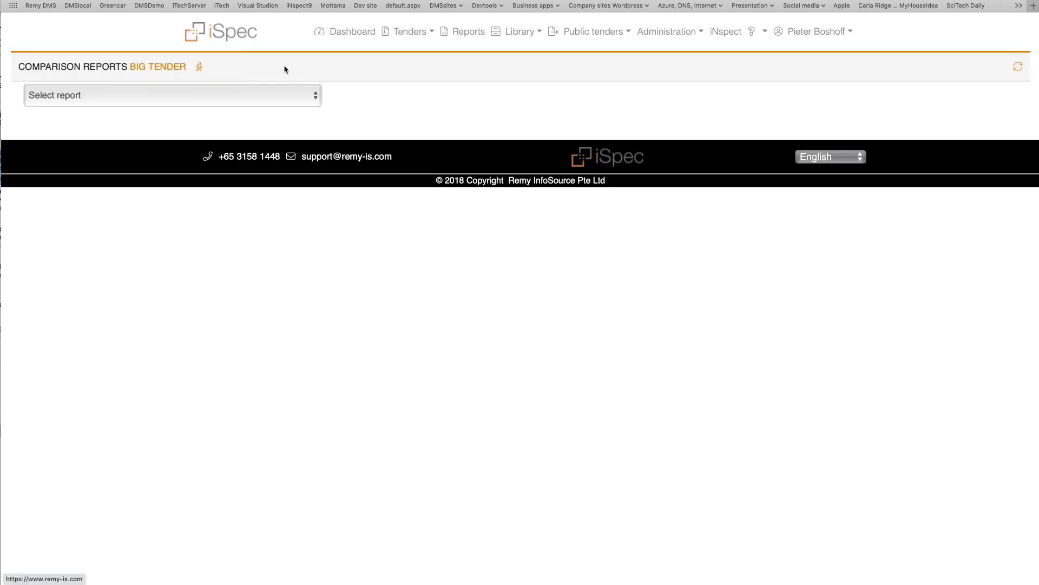
Build Big Tender's compact pricing comparison report for all vendors, and show the Pricing Schedule's items under Tender Submittal Price
click(226, 99)
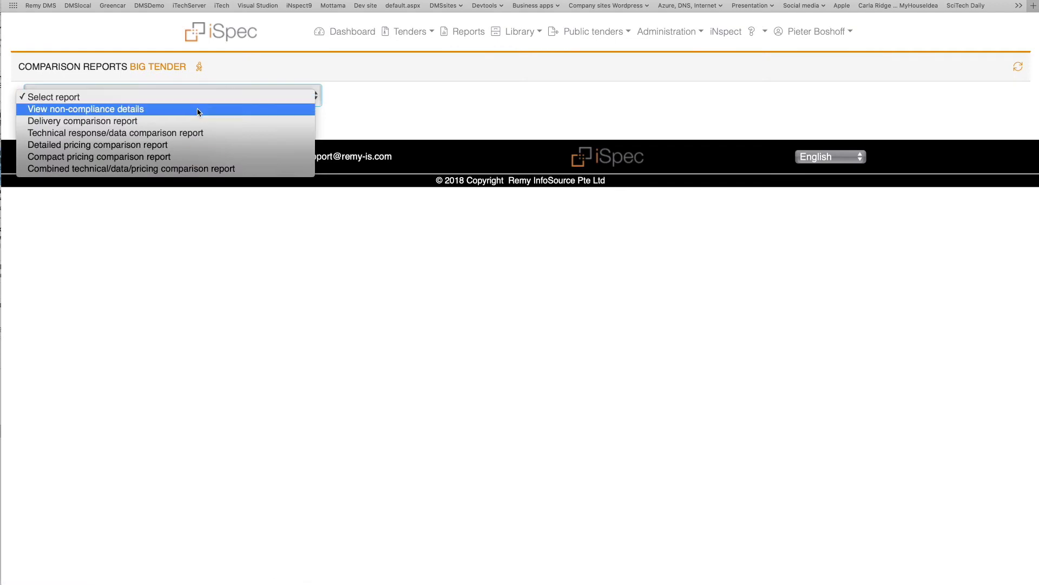
click(115, 159)
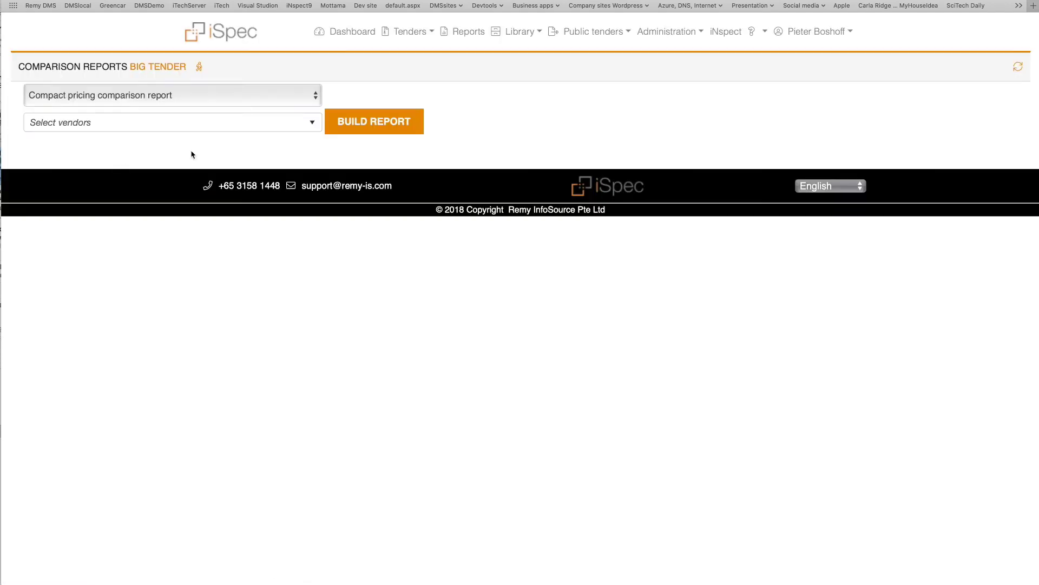
click(302, 123)
click(47, 206)
click(375, 123)
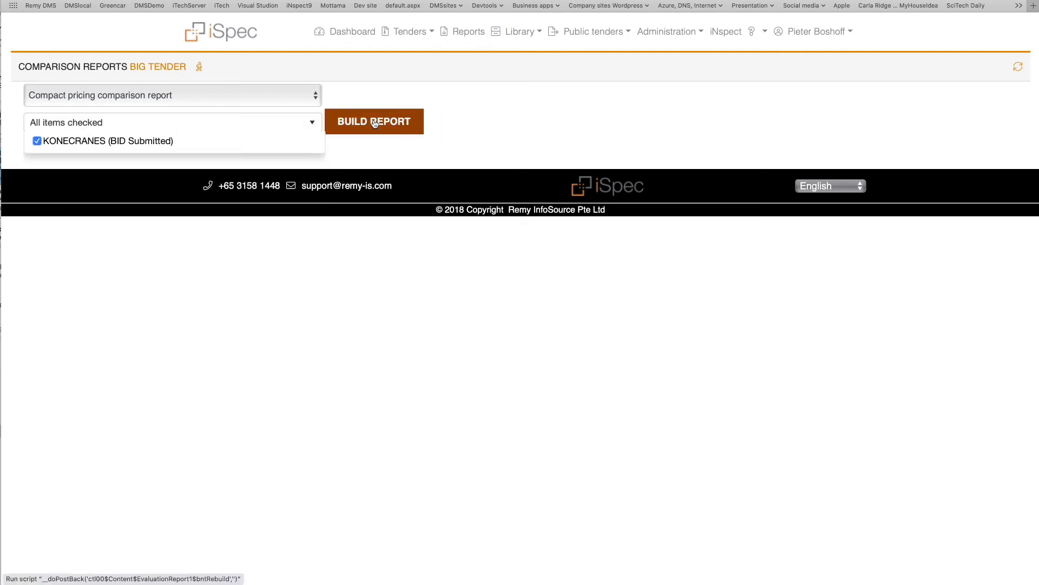
click(131, 342)
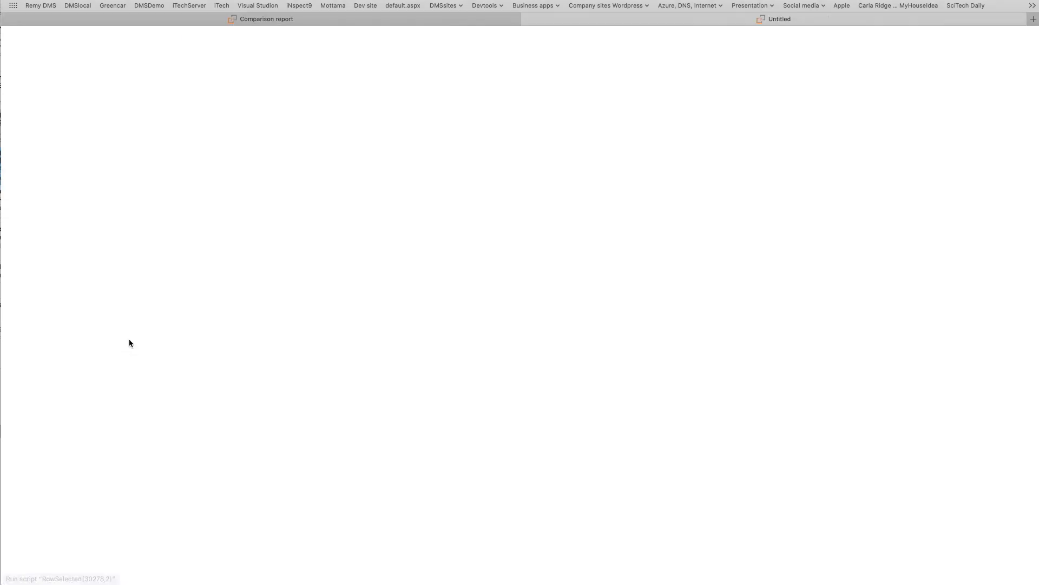
click(70, 368)
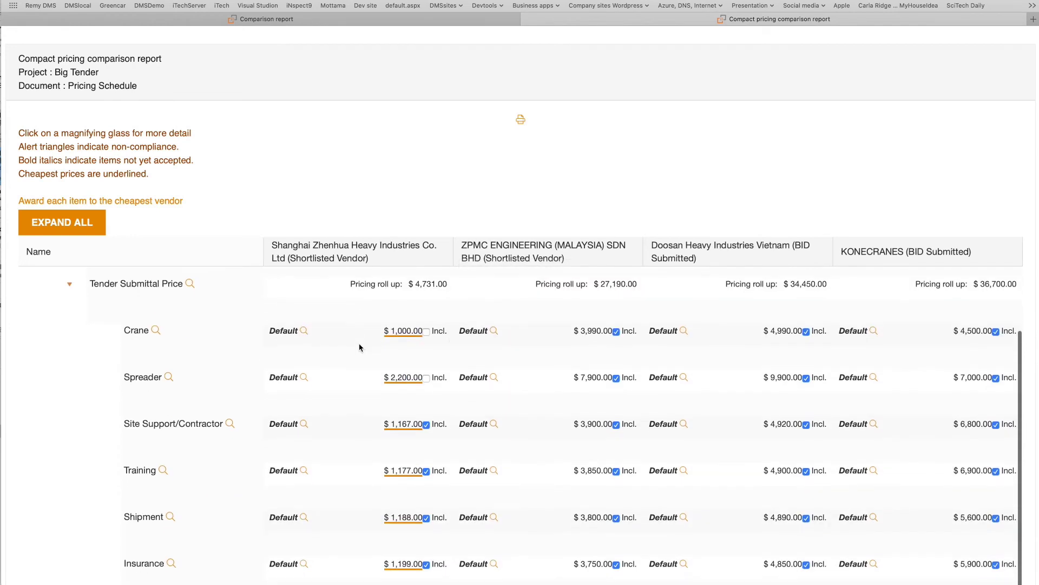
Check the detail options of Shanghai Zhenhua's default Crane price, include that price in the vendor's roll-up, and close the report
click(305, 332)
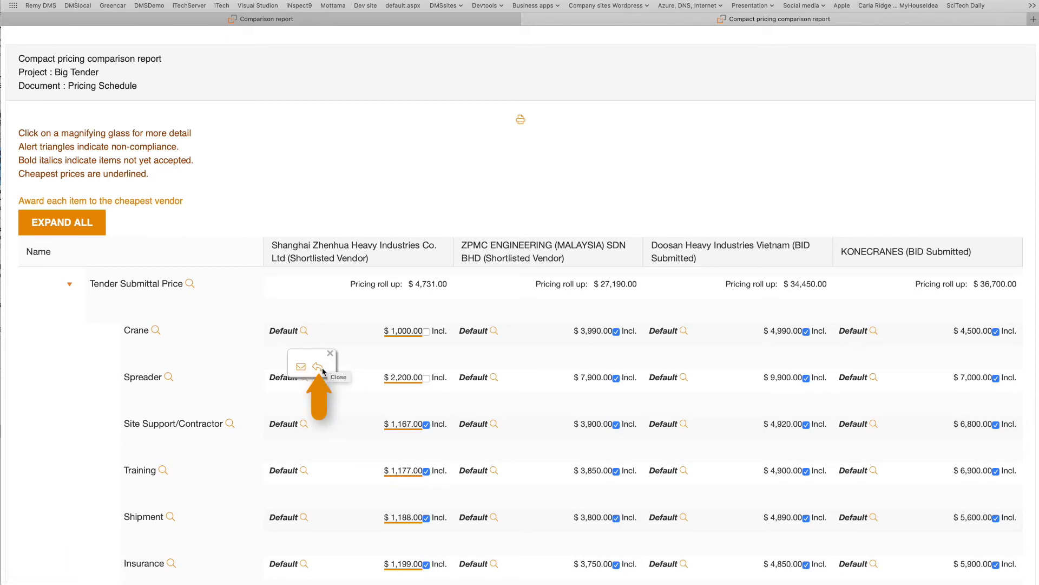
click(427, 332)
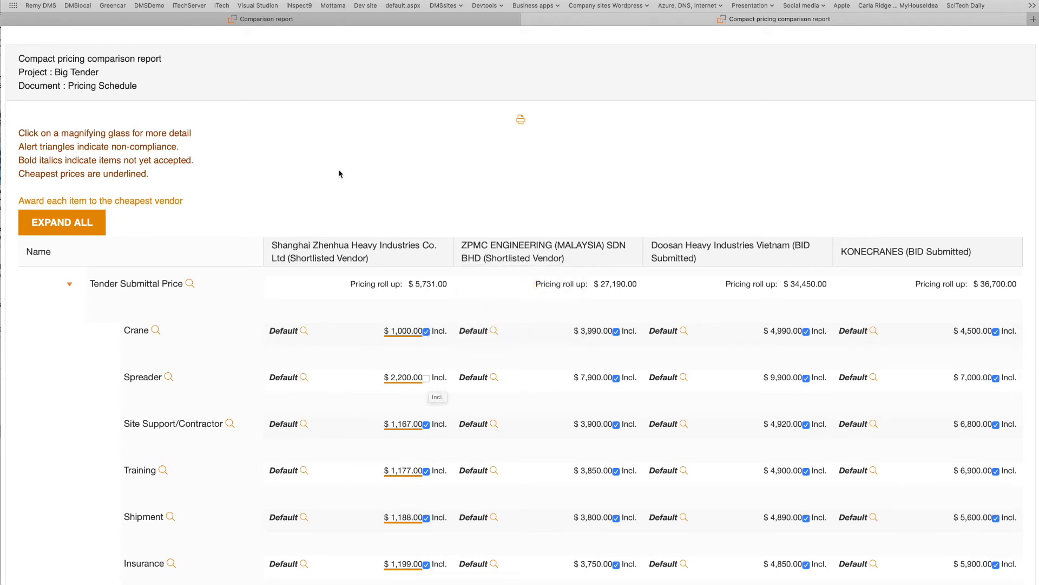
key(super+w)
Open Big Tender's Executive Summary document and review it from the tender description through the recommendations to the shortlisted vendor's pricing summary
scroll(463, 497, down, 15)
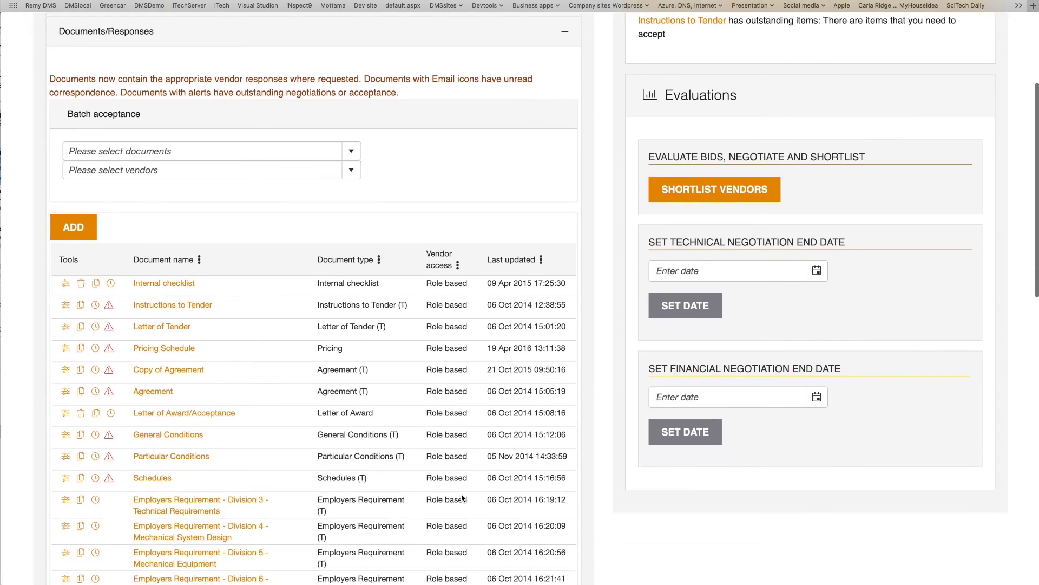
scroll(450, 483, down, 4)
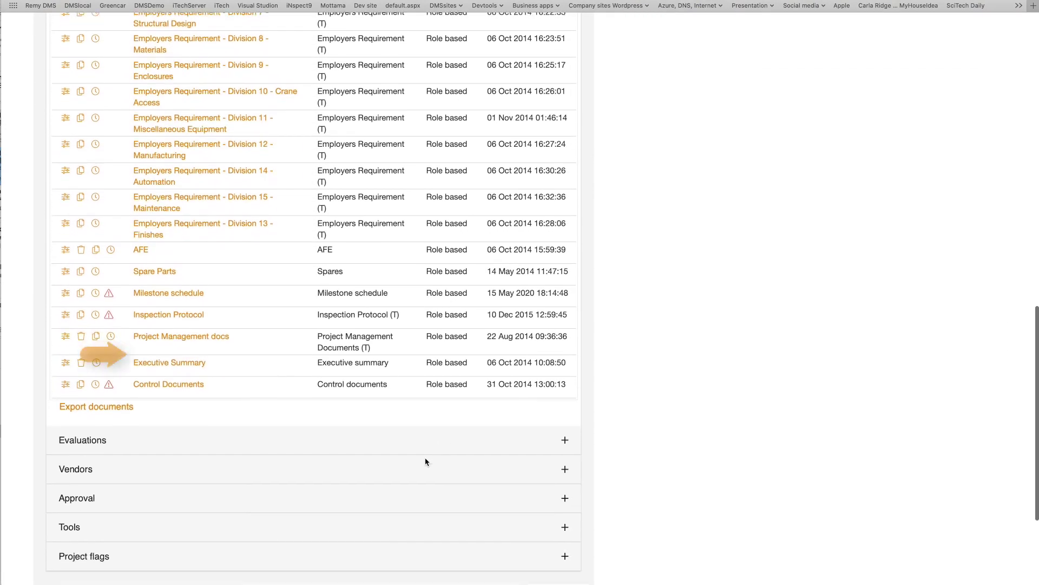
click(171, 360)
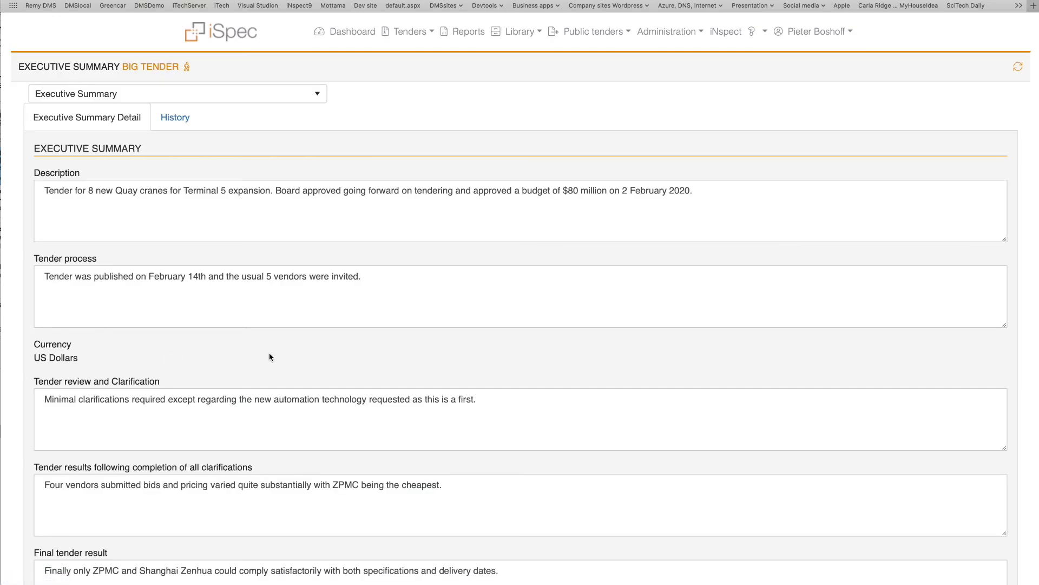
scroll(244, 219, down, 5)
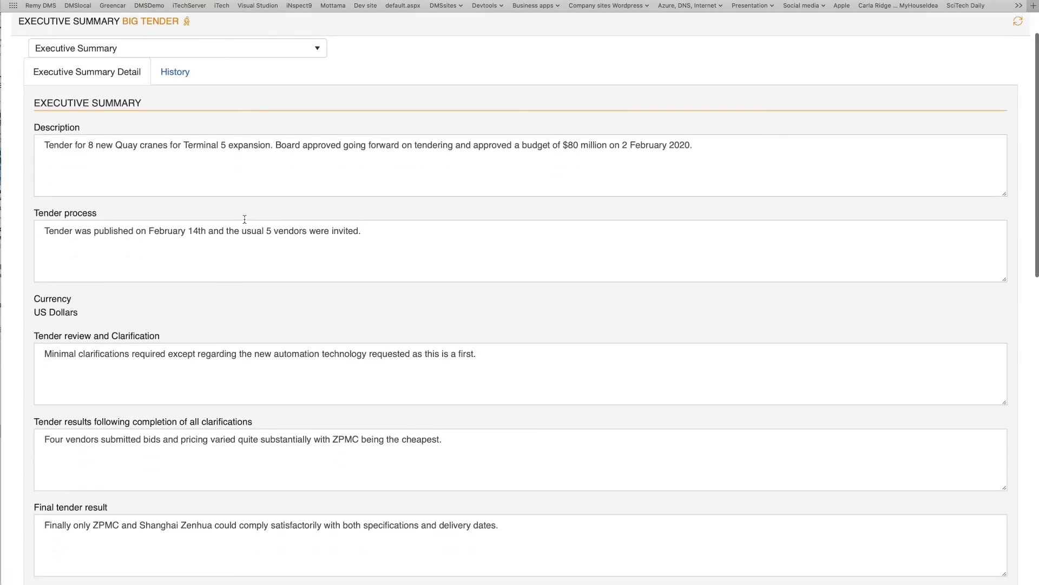
scroll(245, 222, down, 4)
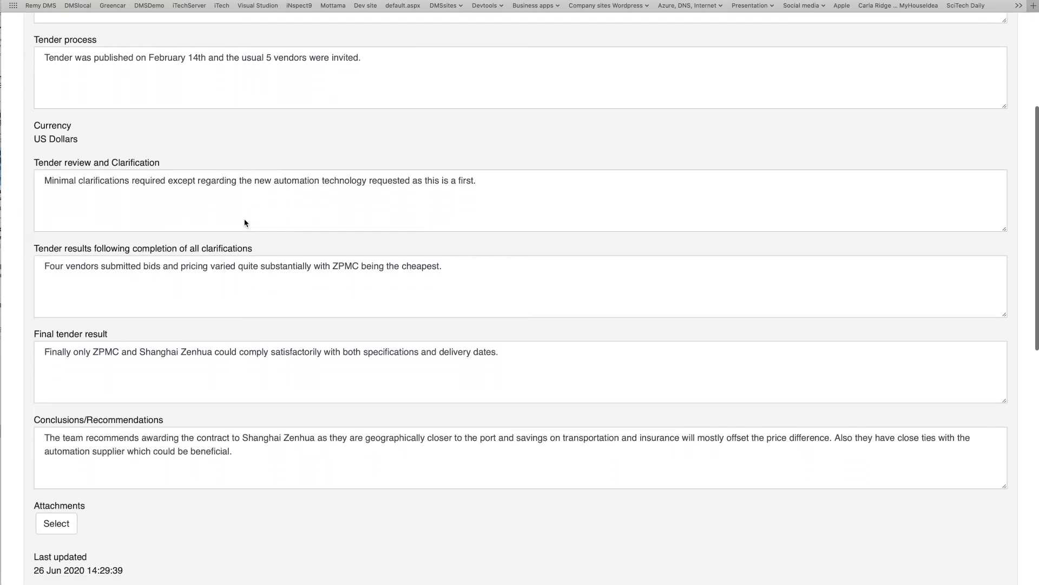
scroll(245, 219, down, 11)
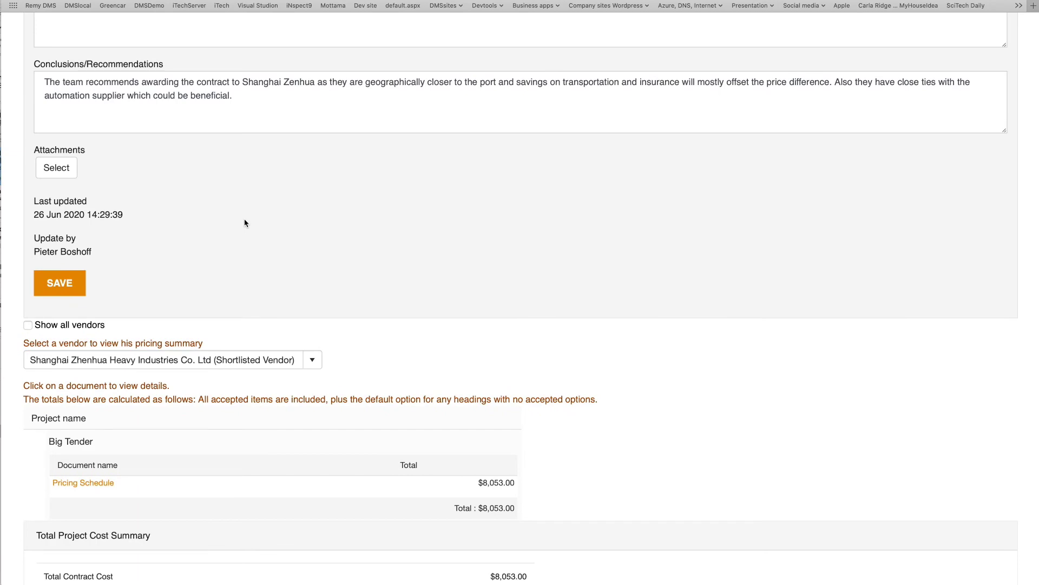
scroll(274, 265, down, 4)
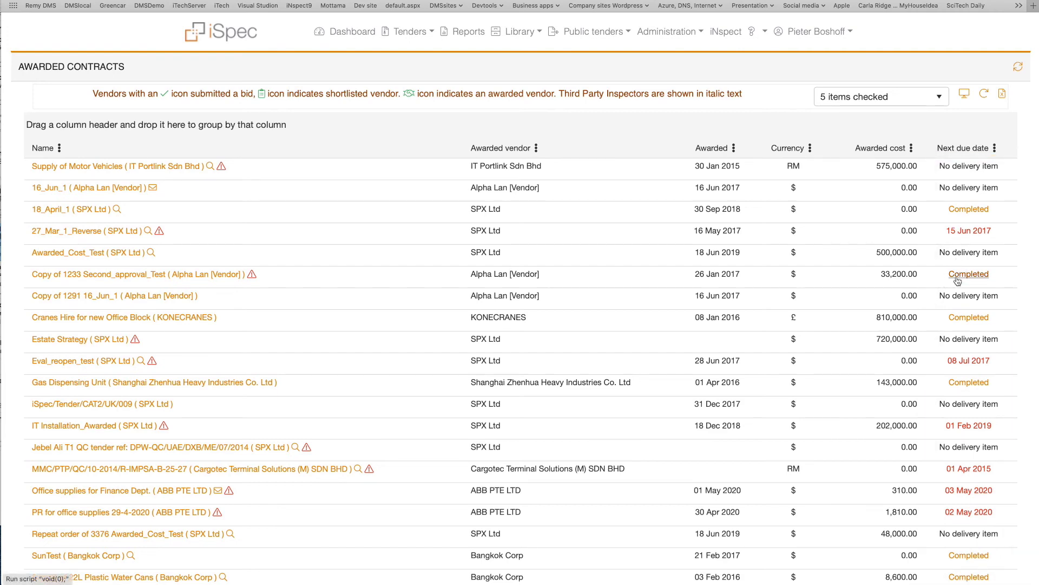
View the requested, agreed and actual delivery dates of the awarded contract 18_April_1
click(975, 210)
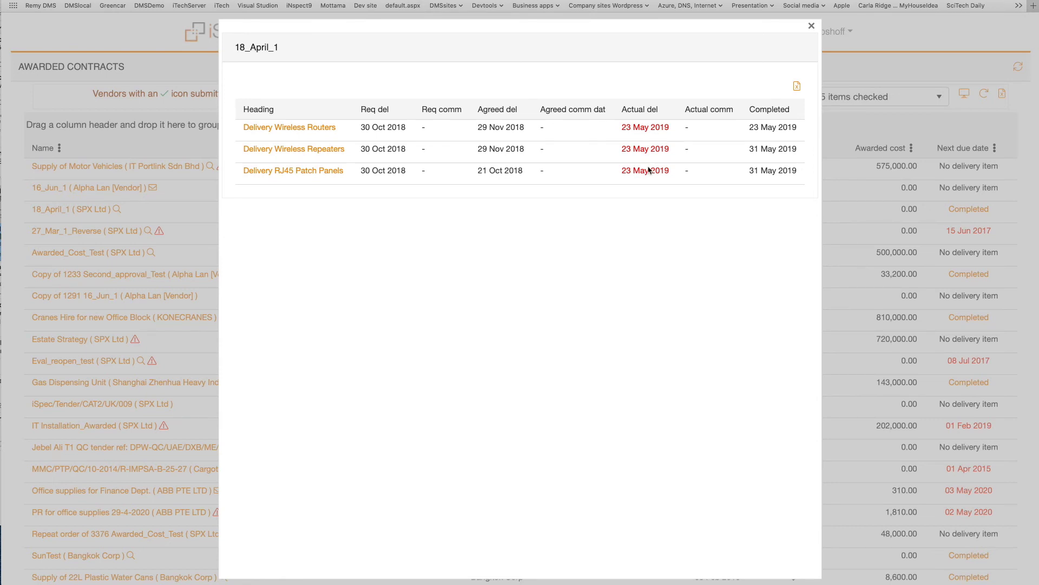
click(811, 26)
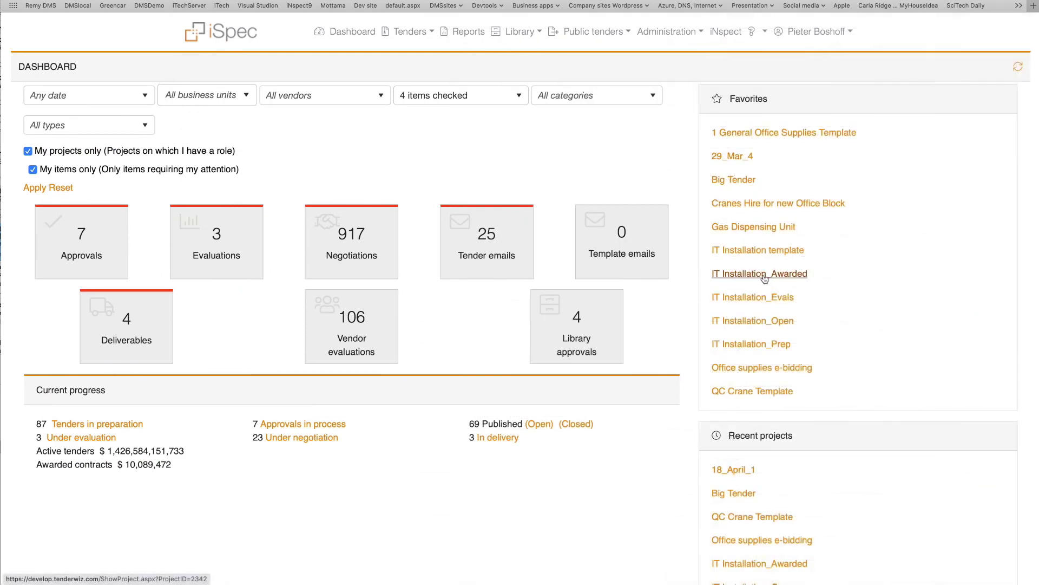
Open IT Installation_Awarded's Particular Conditions and compare the previous and current versions of the General clause in its revision details
click(764, 275)
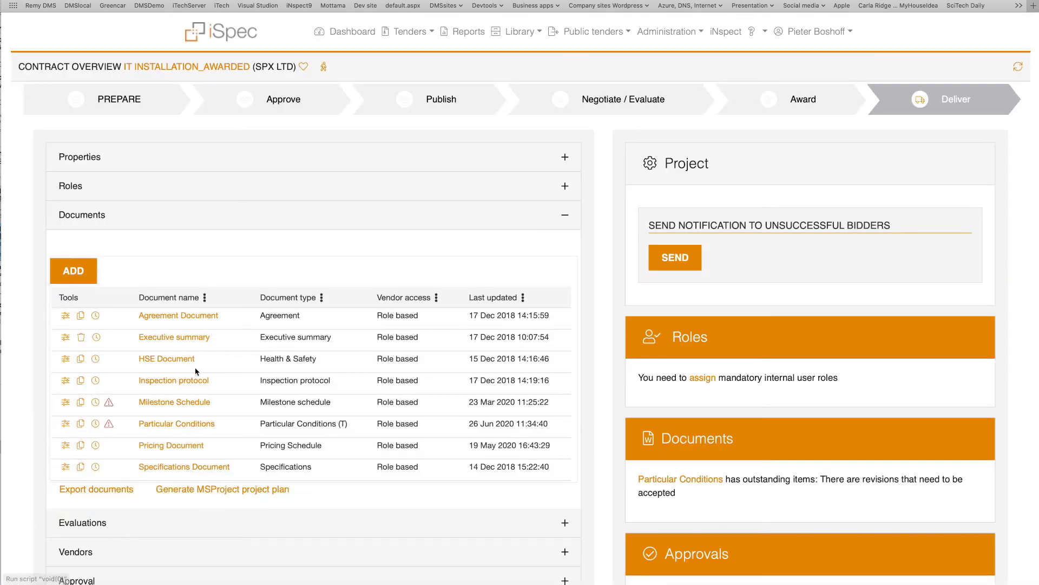
click(178, 424)
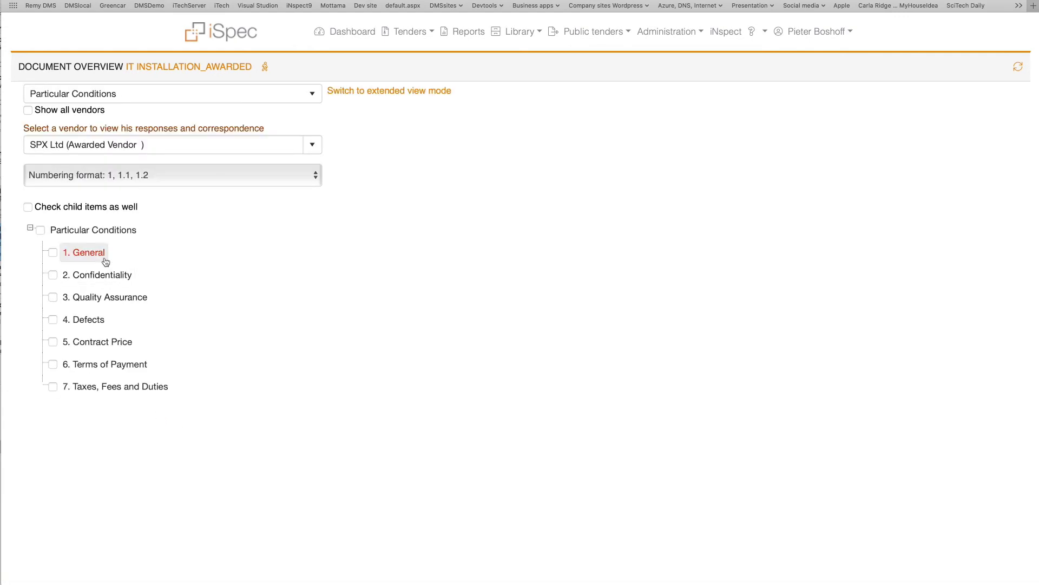
click(81, 253)
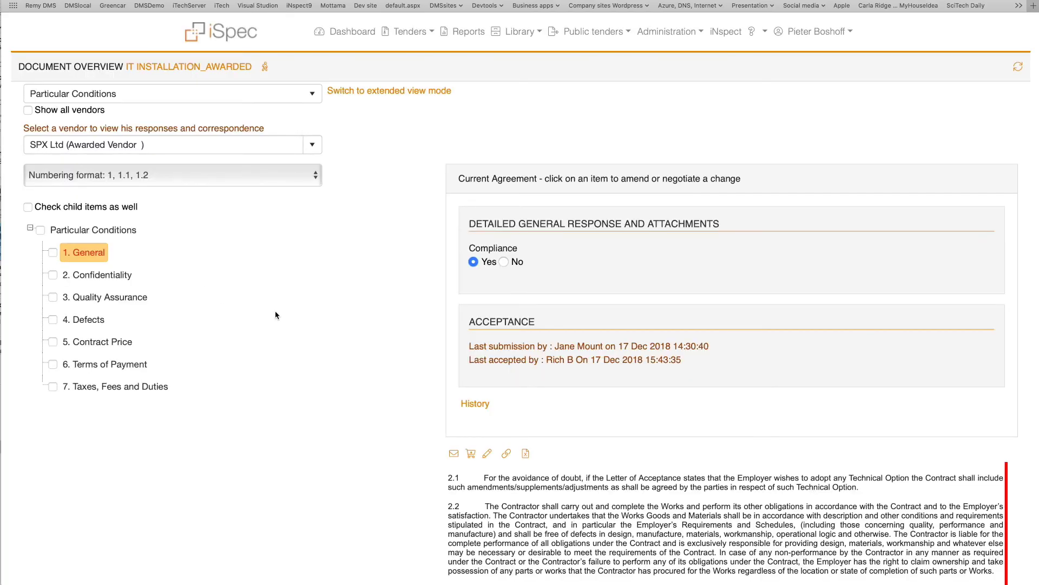
scroll(810, 435, down, 6)
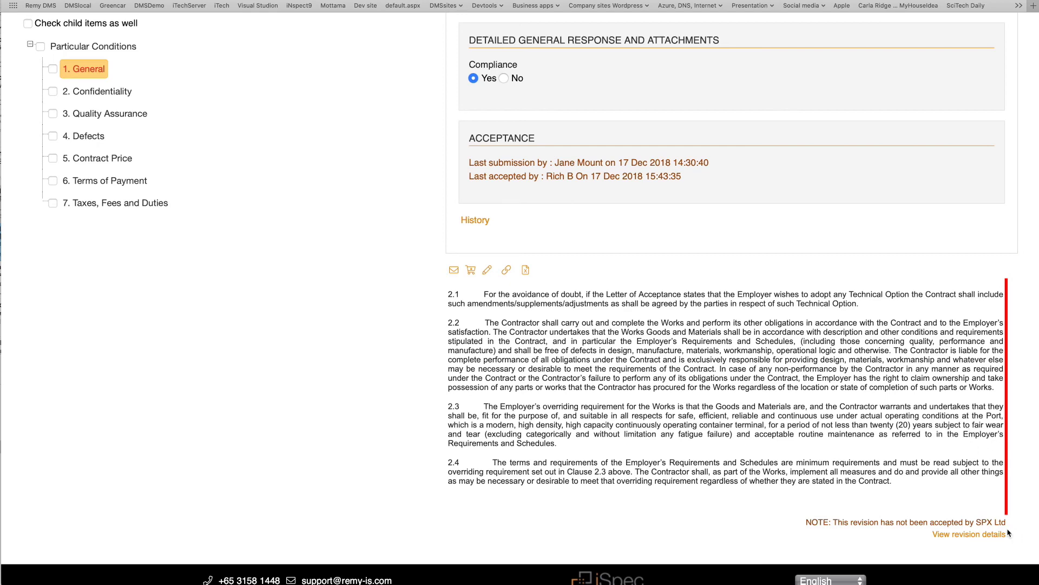
click(972, 535)
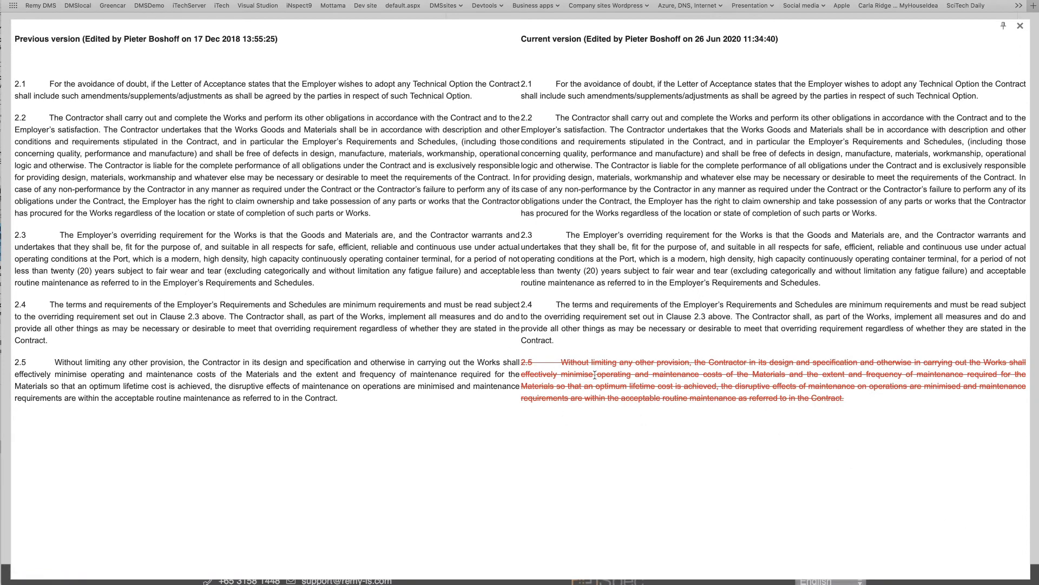
click(1021, 25)
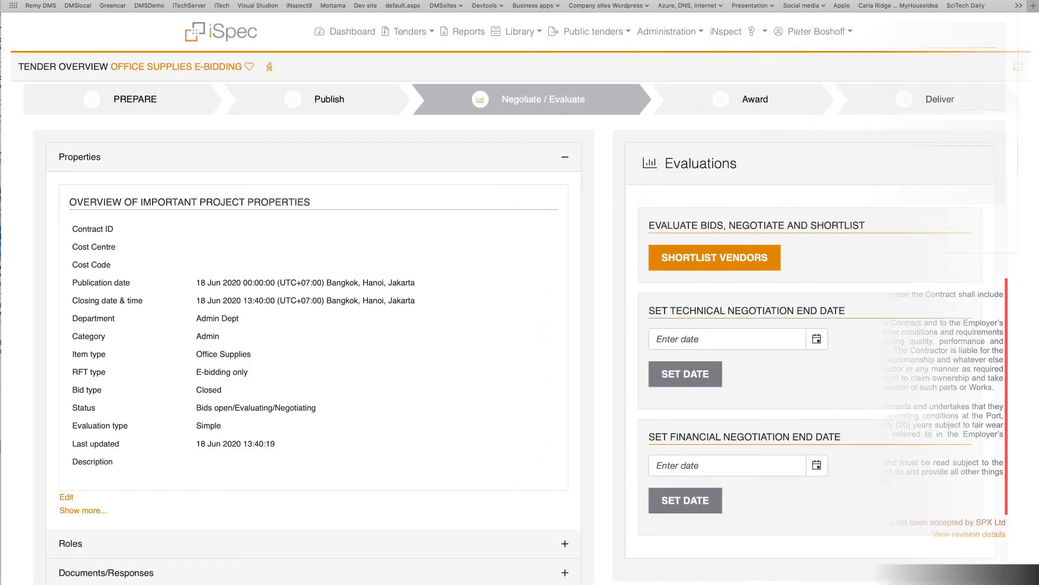
View the reverse auction vendor pricing comparison report of Office supplies e-bidding, including the vendor pricing history
click(270, 66)
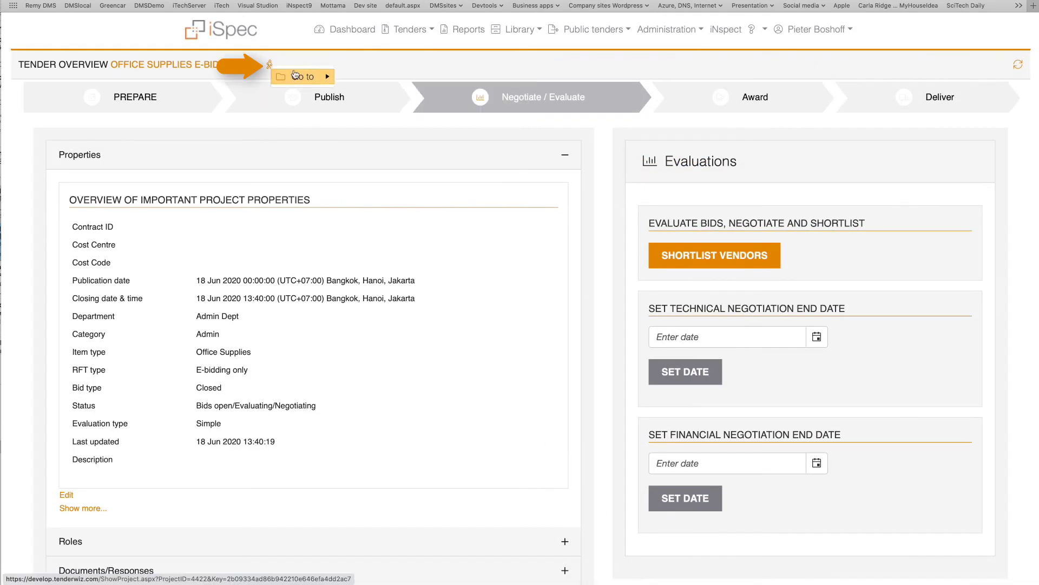
mouse_move(303, 77)
mouse_move(428, 81)
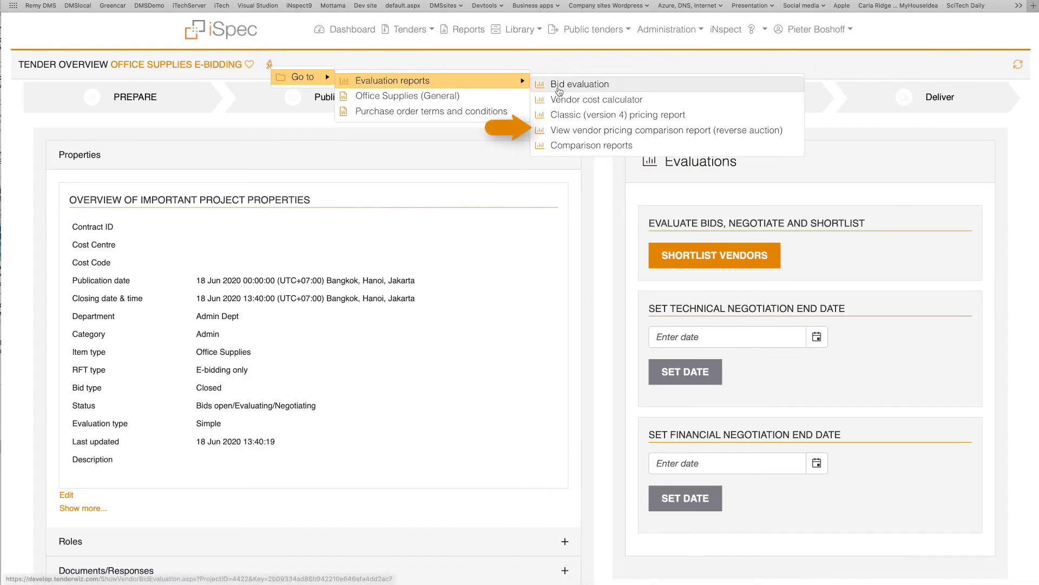
click(581, 131)
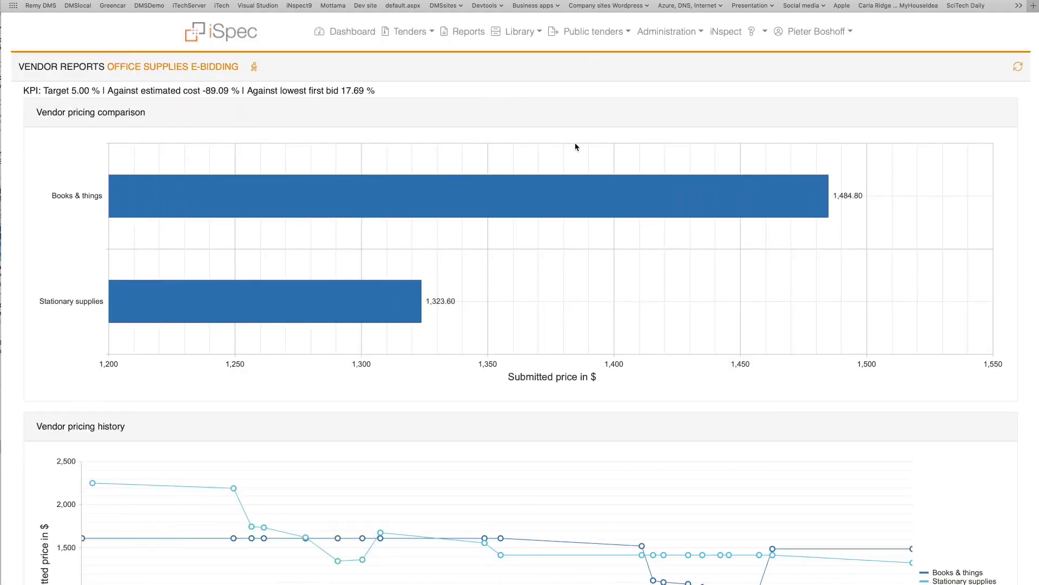
scroll(604, 277, down, 3)
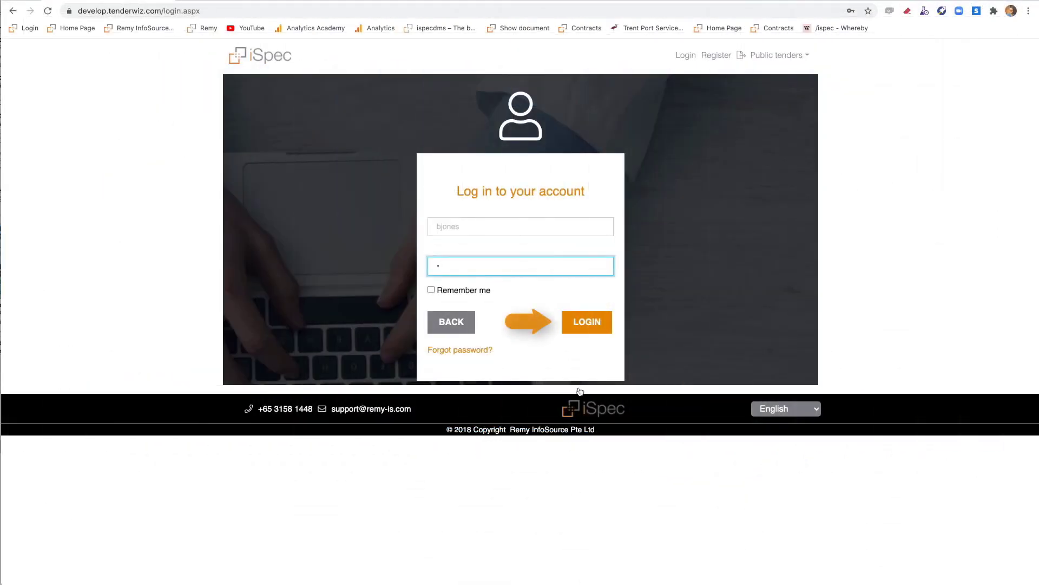
Log in to the vendor account without saving its password, and open the IT Installation_Open tender from those with incomplete responses
click(587, 323)
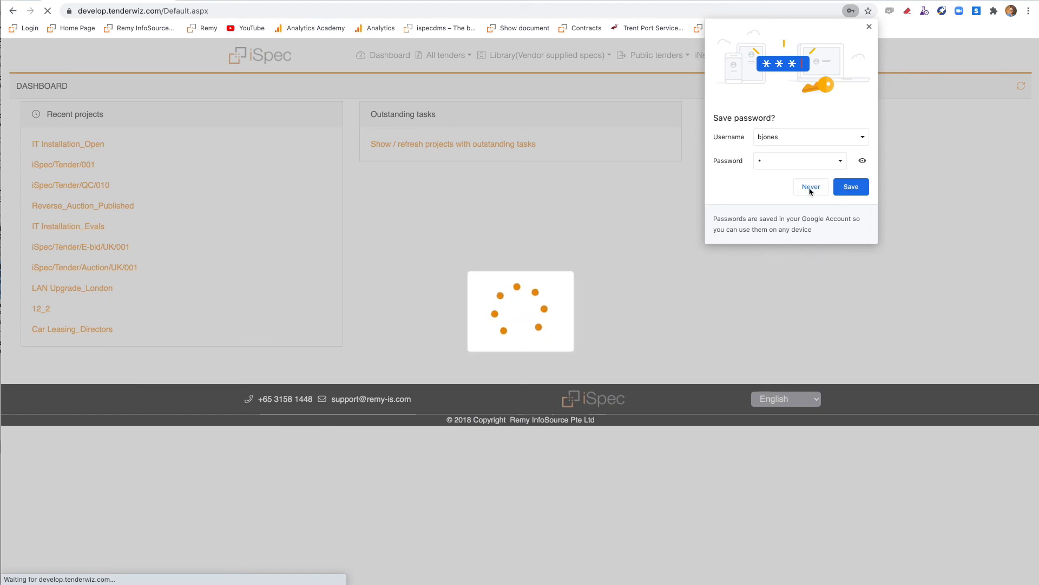
click(809, 187)
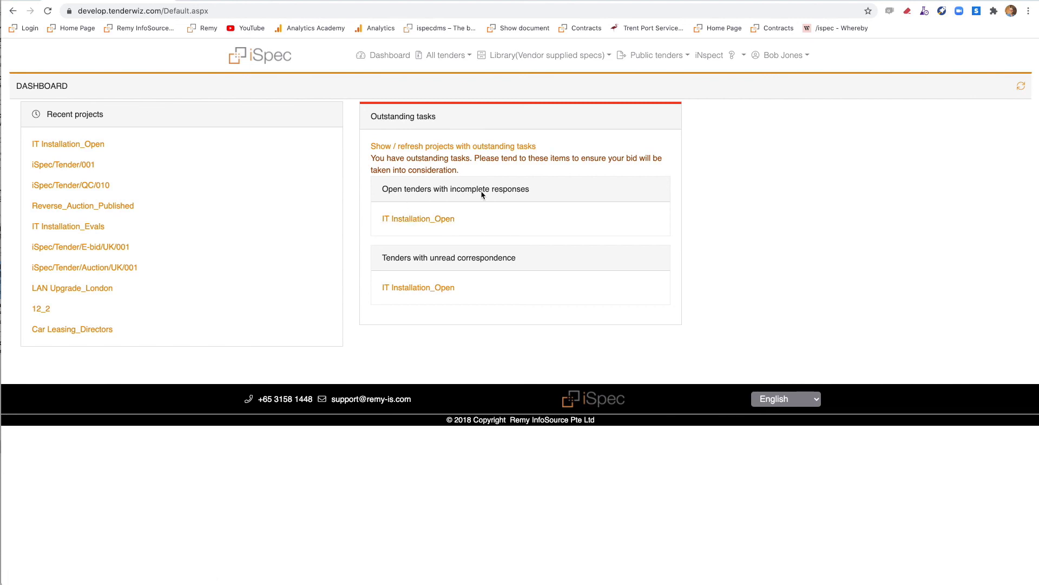
click(432, 219)
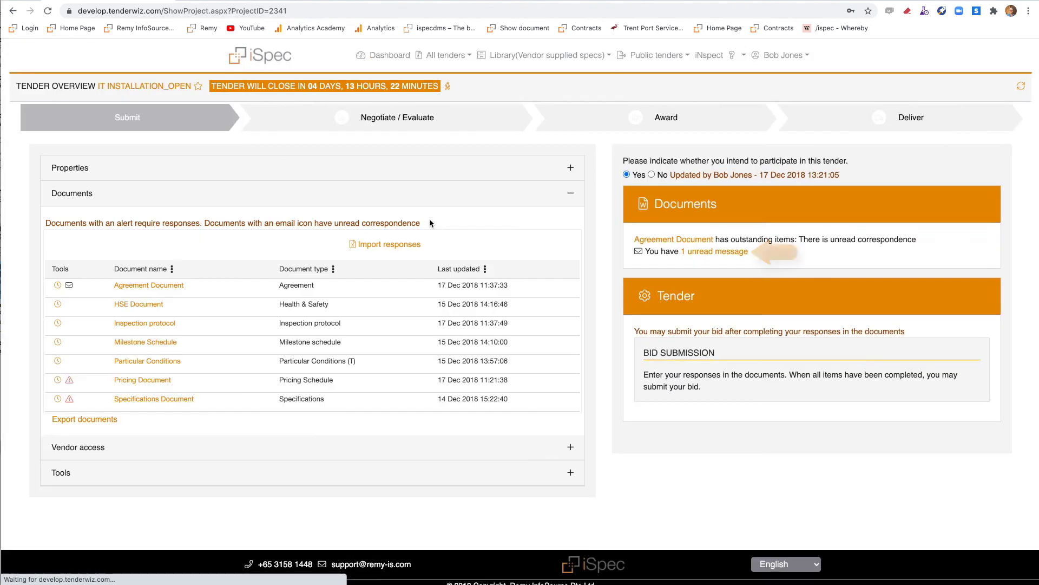
Go from the unread message to its Contract Agreement item in the Agreement Document and mark the message as read/actioned
click(704, 251)
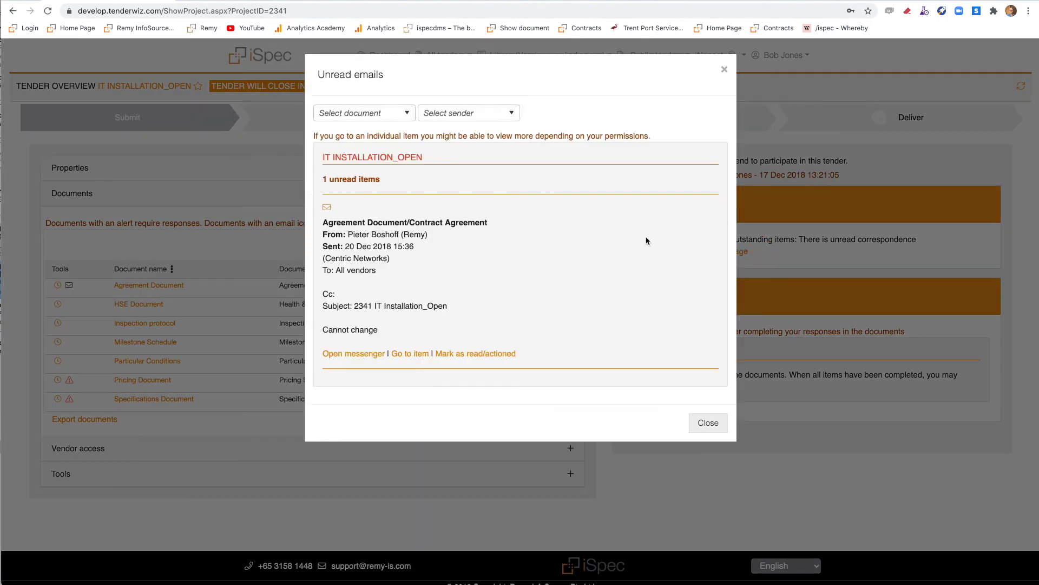
click(411, 353)
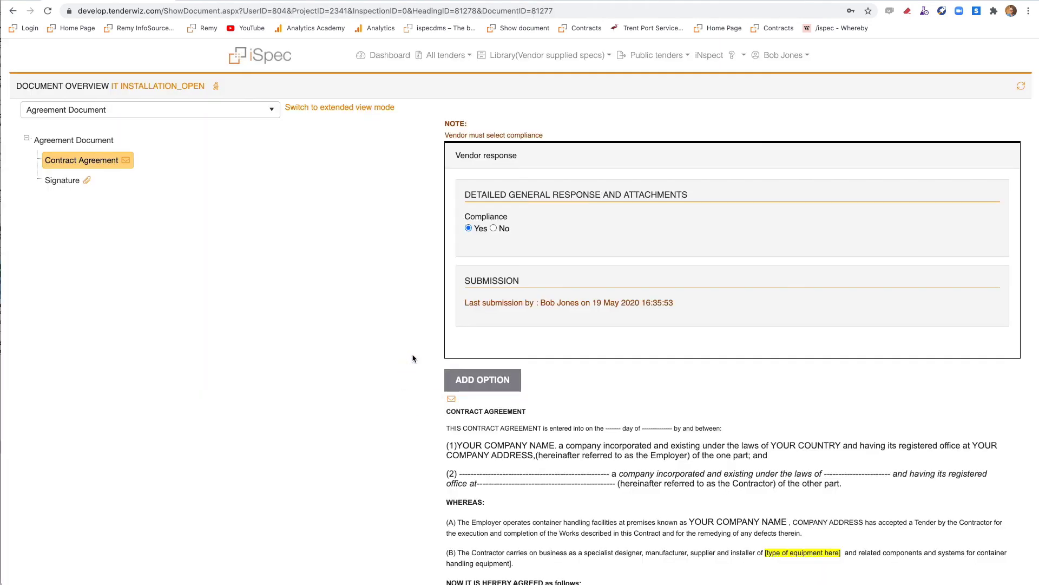
click(451, 399)
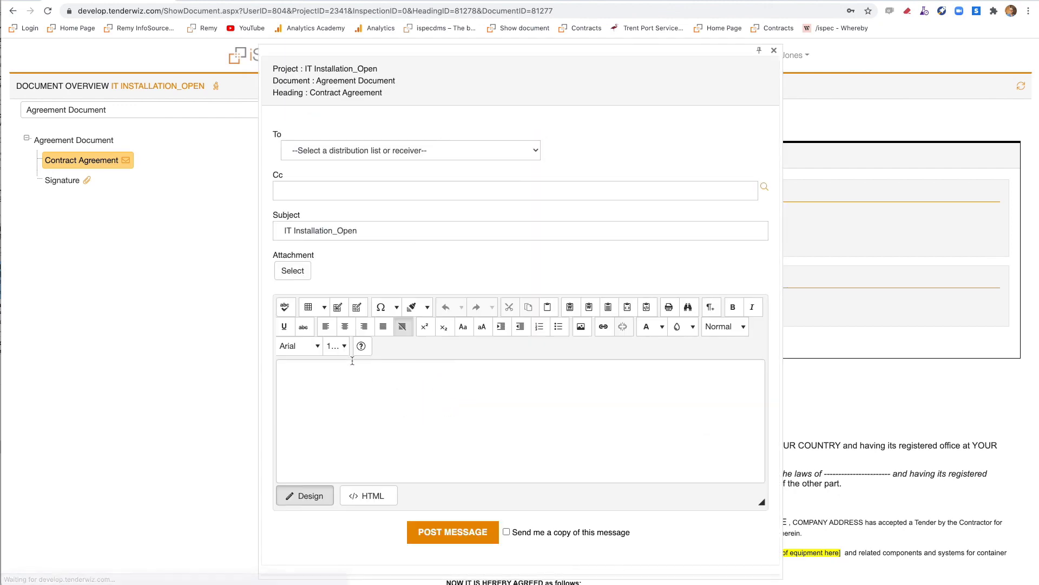
scroll(483, 367, down, 6)
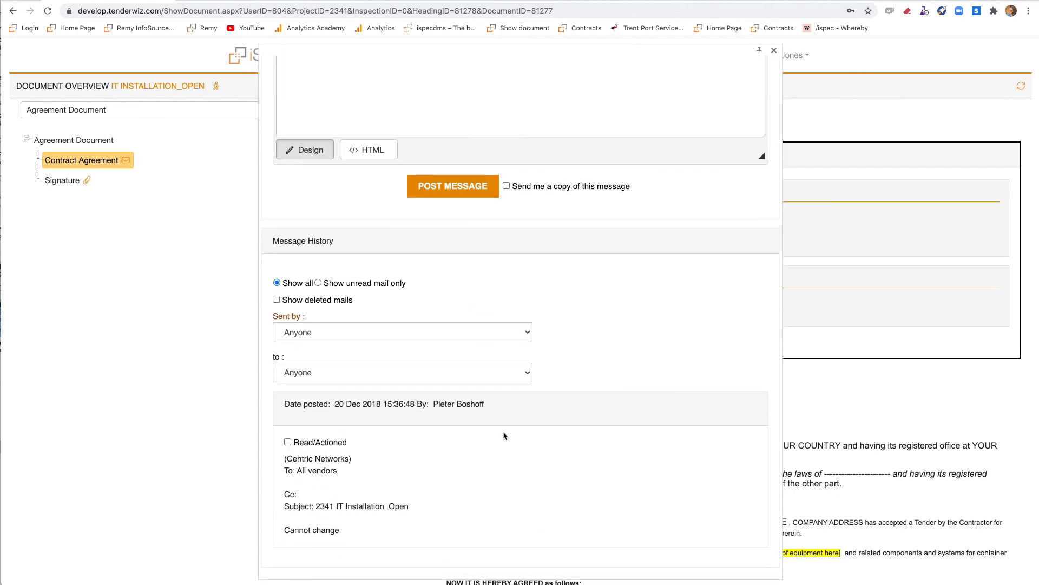
scroll(504, 436, down, 3)
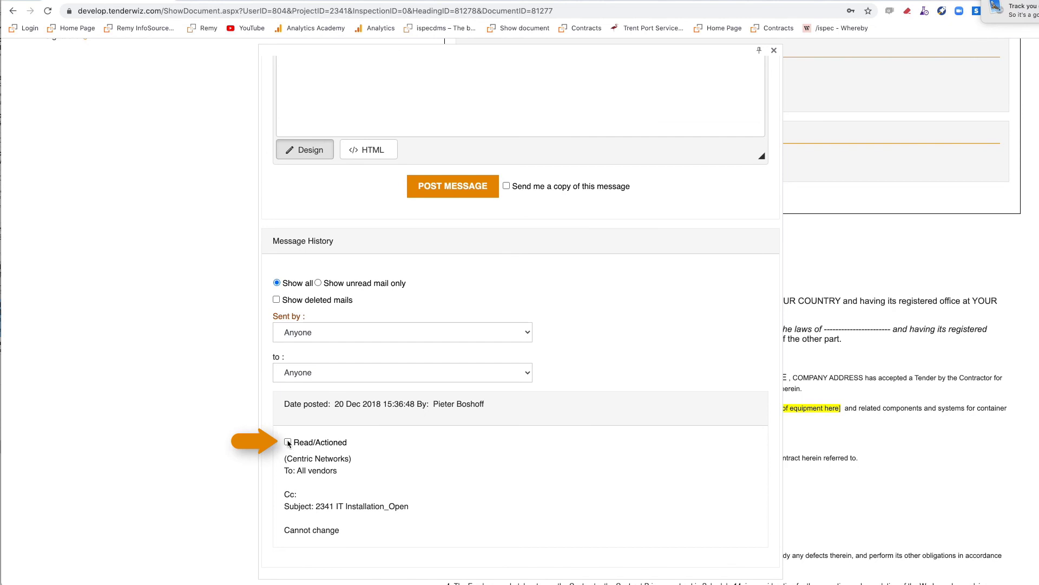
click(288, 443)
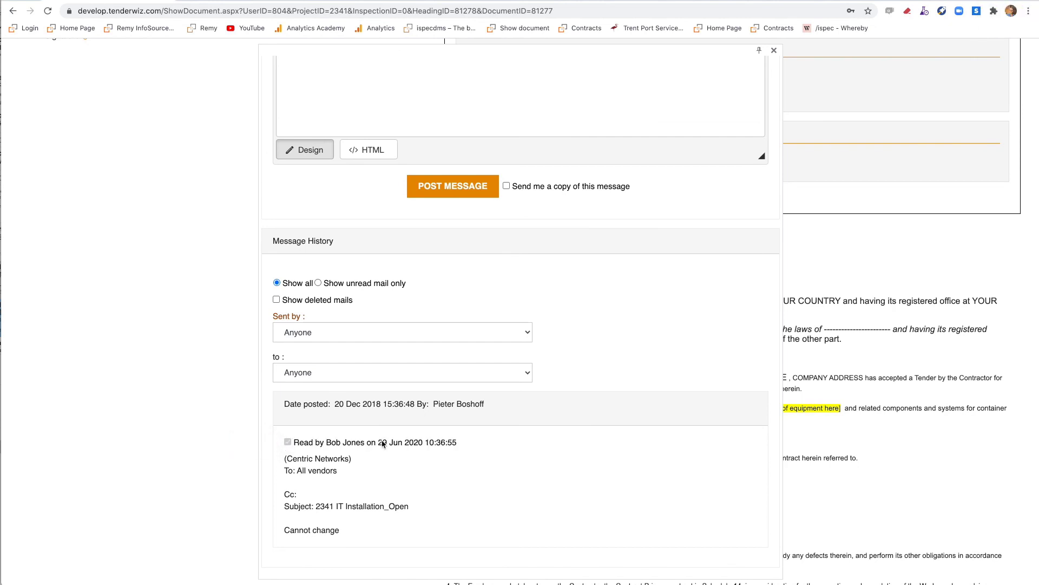
click(774, 50)
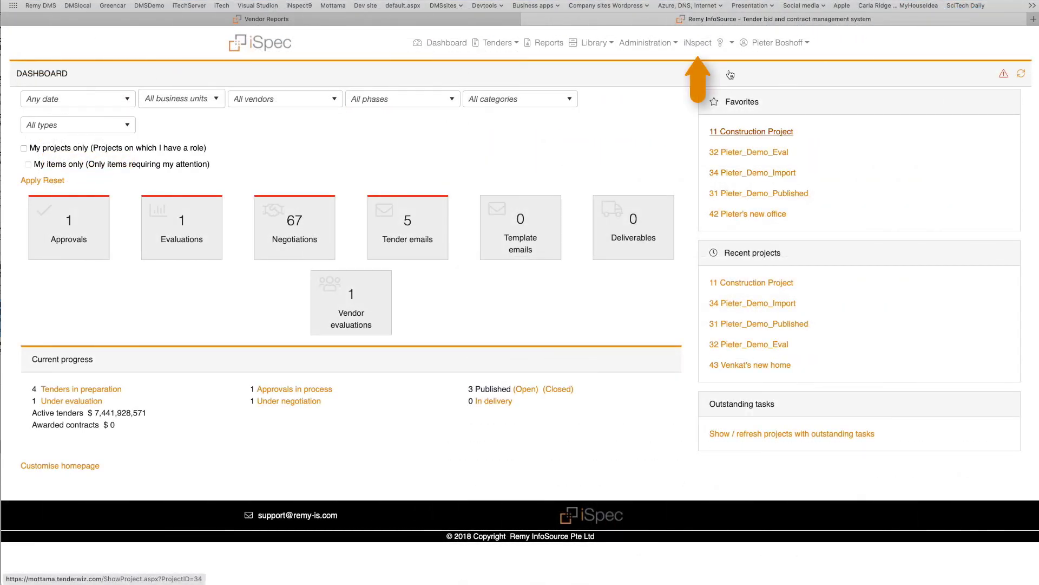
Switch to iNspect and open the follow-up Waterproofing Work Inspection Checklist [10 May 2020] at the first check under 2.1 Preparation Stage
click(708, 46)
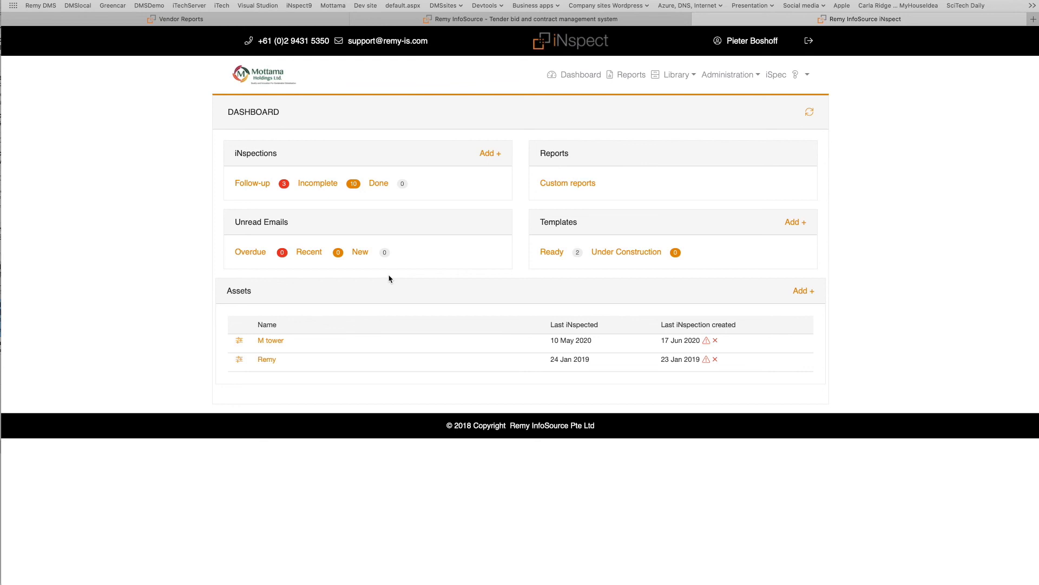
click(264, 185)
click(276, 222)
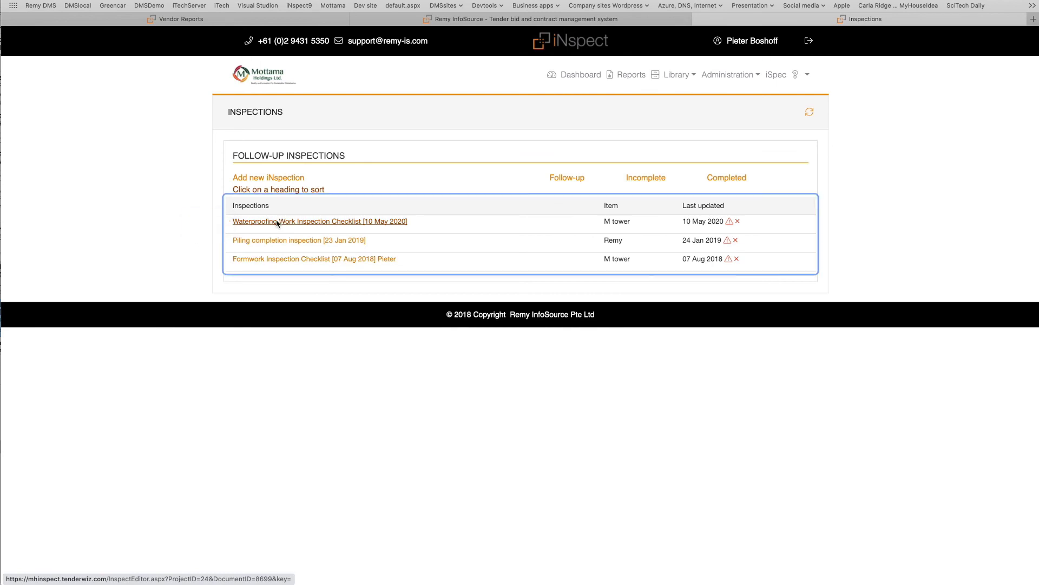
click(274, 202)
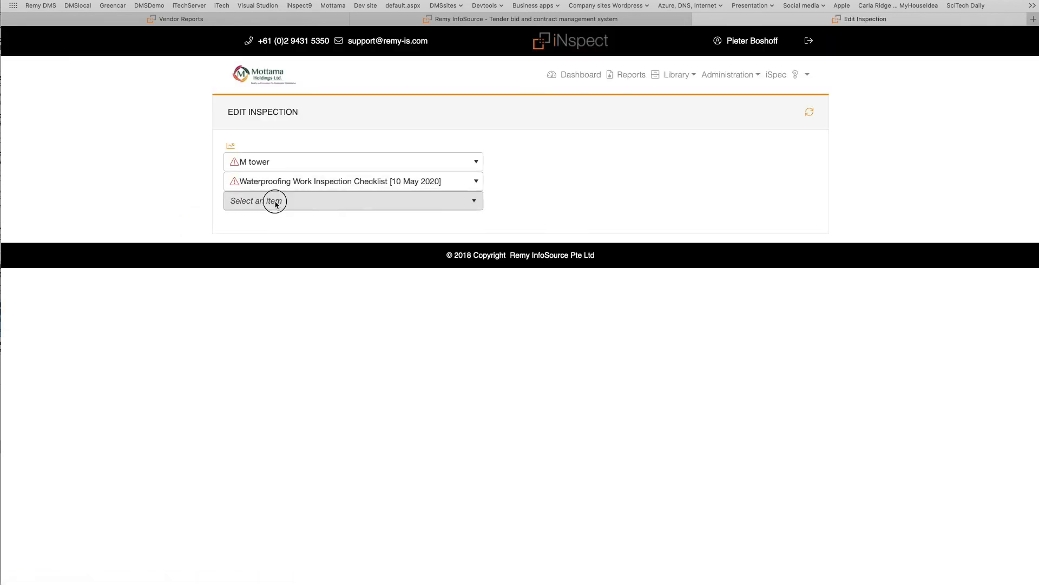
click(277, 271)
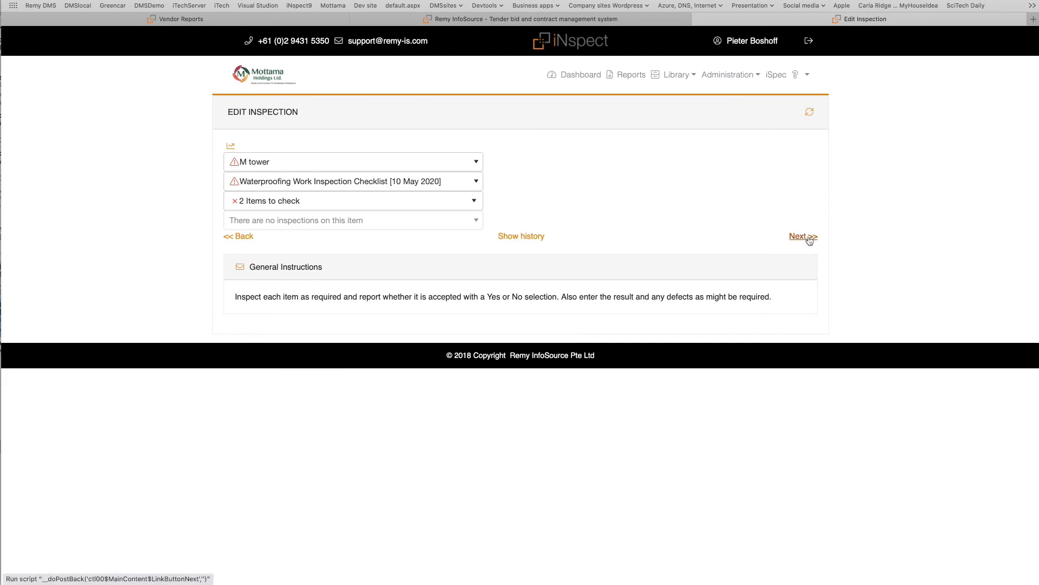
click(807, 236)
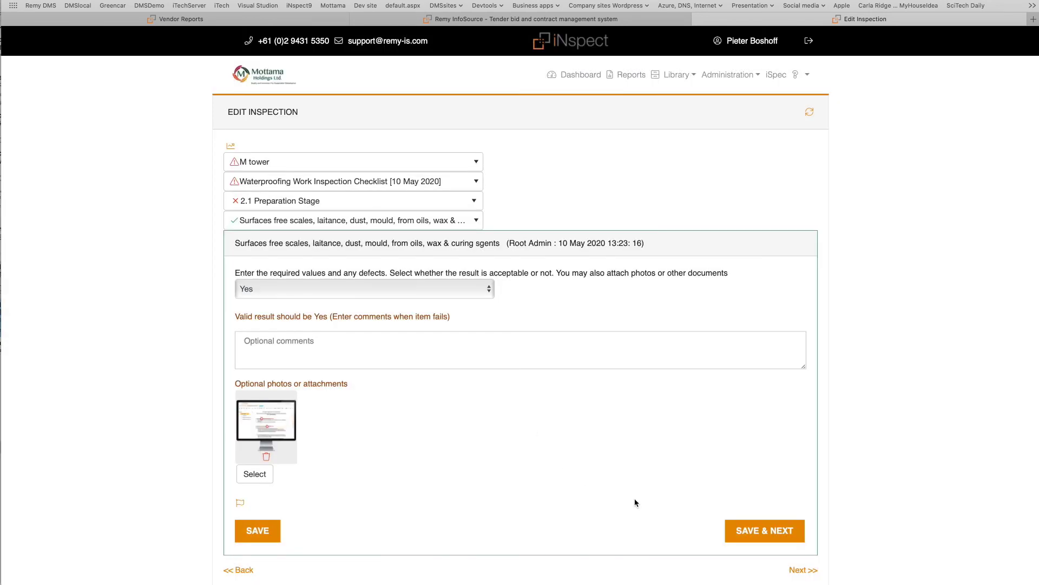
Review the incomplete and failed items in the inspection summary, and open the failed item "Plaster back to original profile from crack"
click(231, 146)
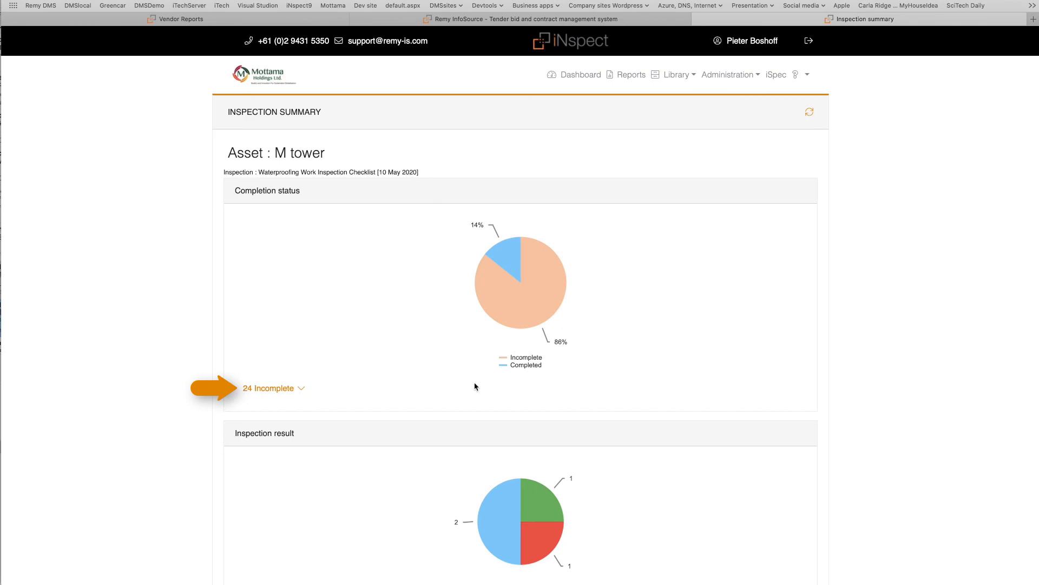
click(275, 389)
scroll(376, 378, down, 10)
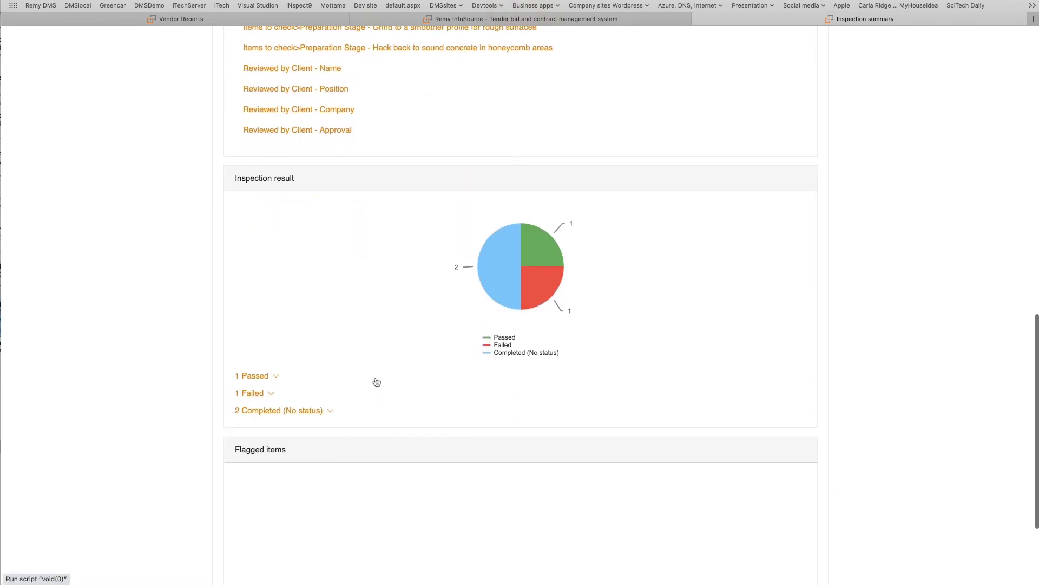
click(251, 352)
click(303, 245)
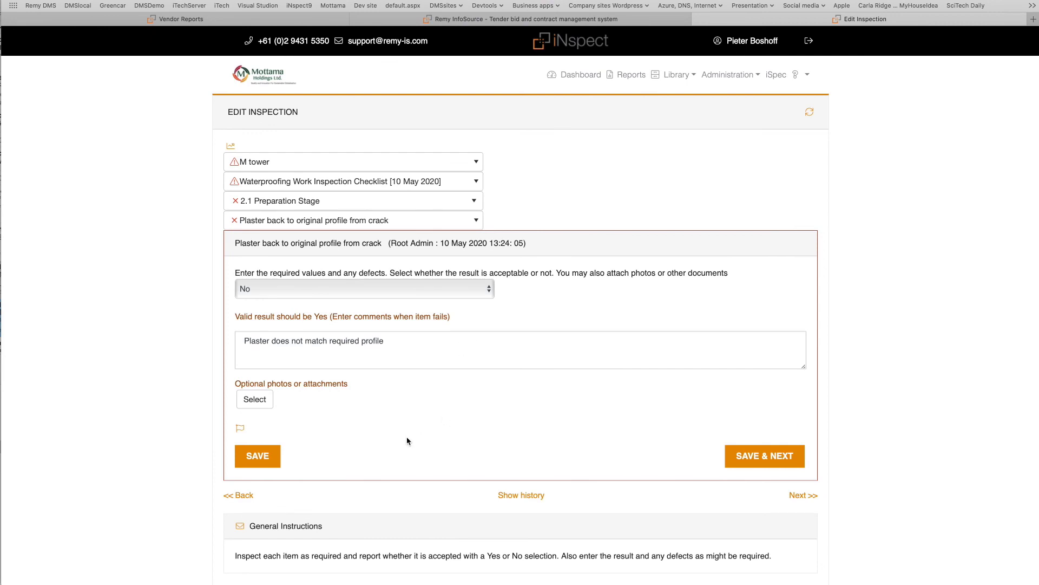
Flag the failed plaster item as "Treatment needed", save it and continue to the next inspection item
click(239, 428)
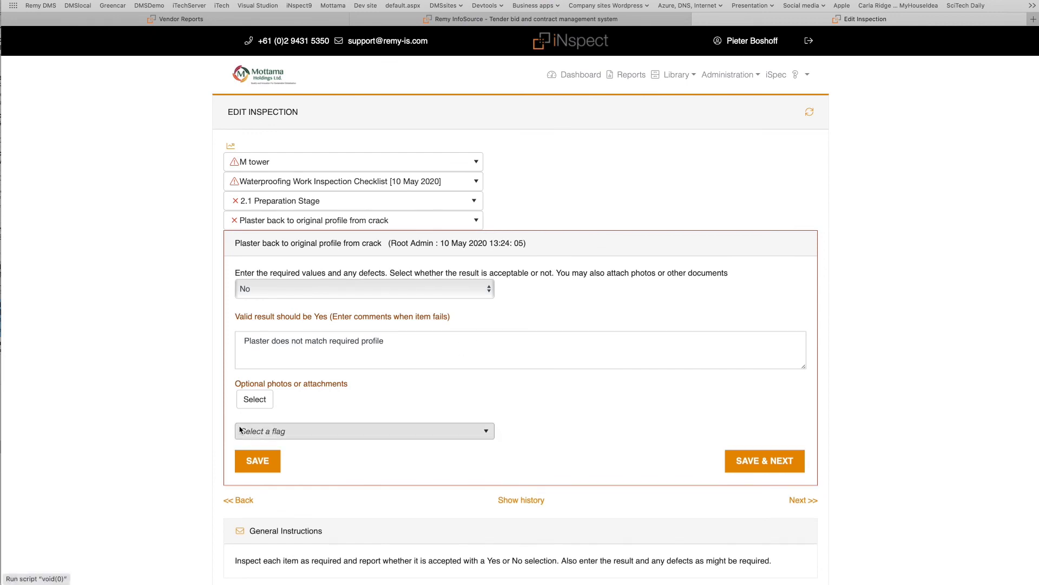
click(345, 432)
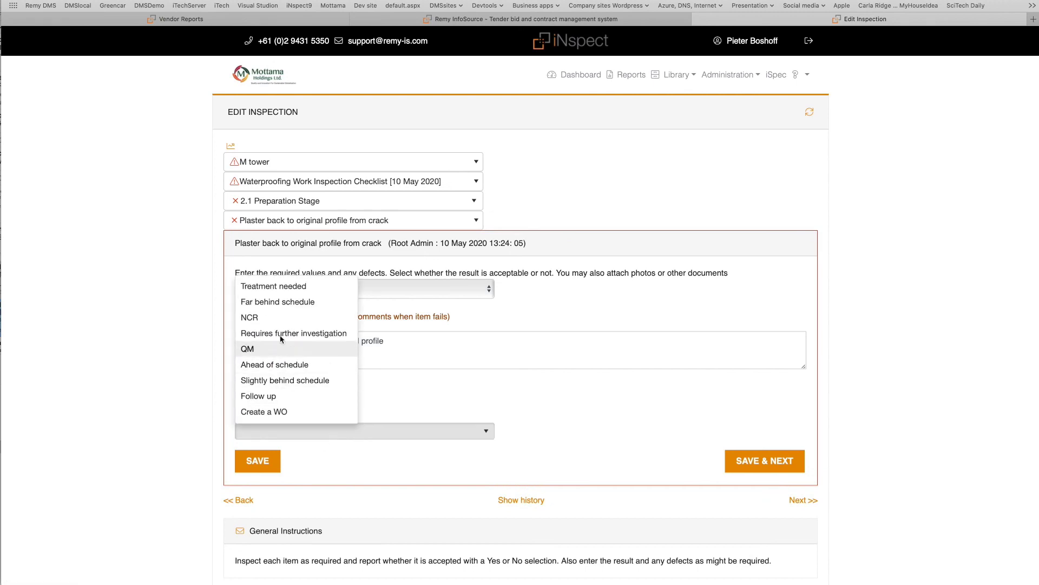
click(283, 287)
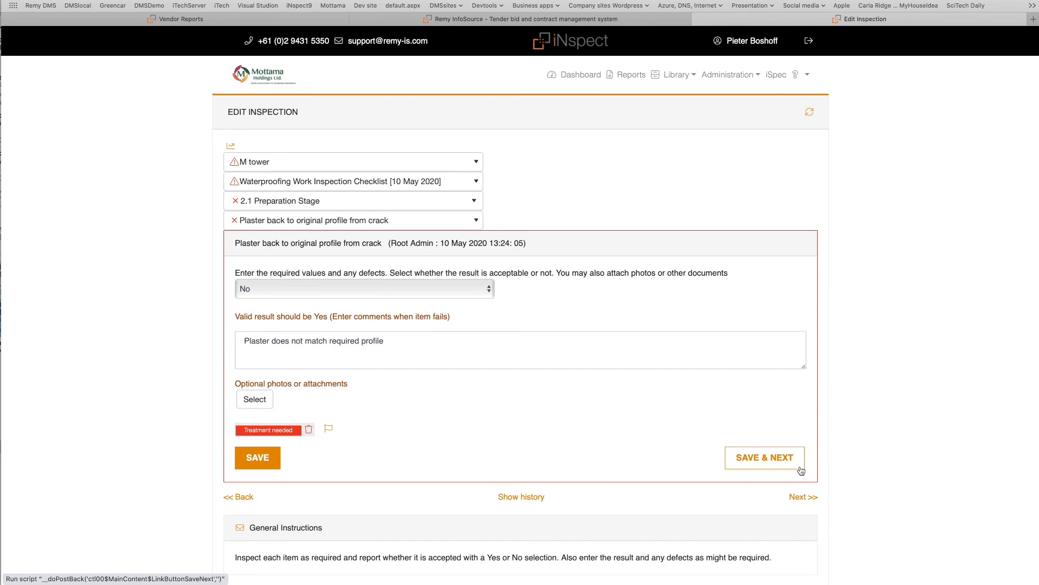
click(781, 460)
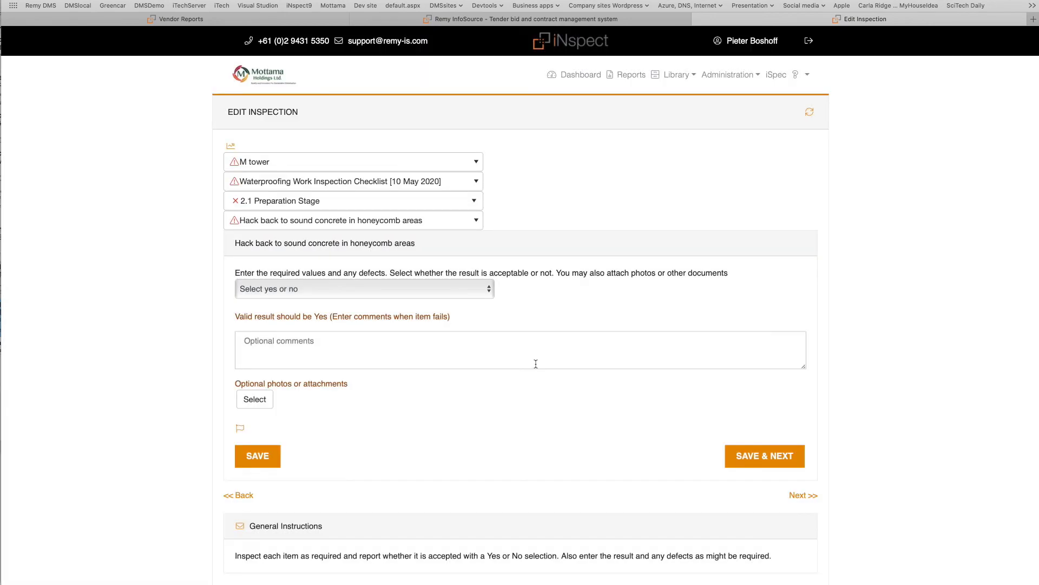